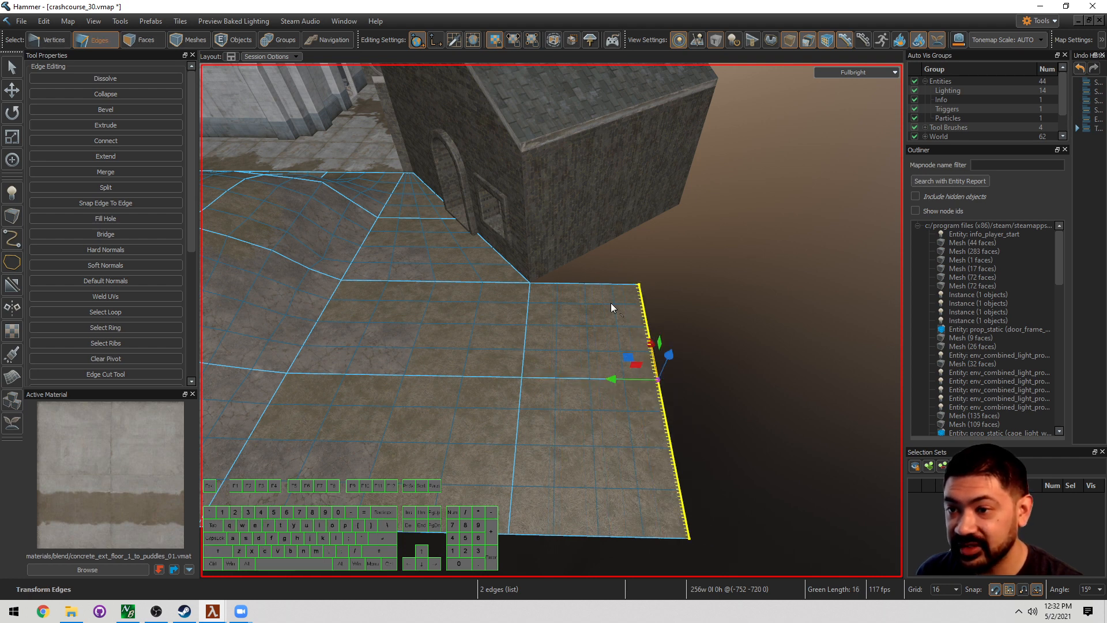
Extrude the ground's edge beside the building corner by 112 units along the base of the building's side wall
key("d")
right_click_drag(583, 369, 528, 255)
left_click(525, 243)
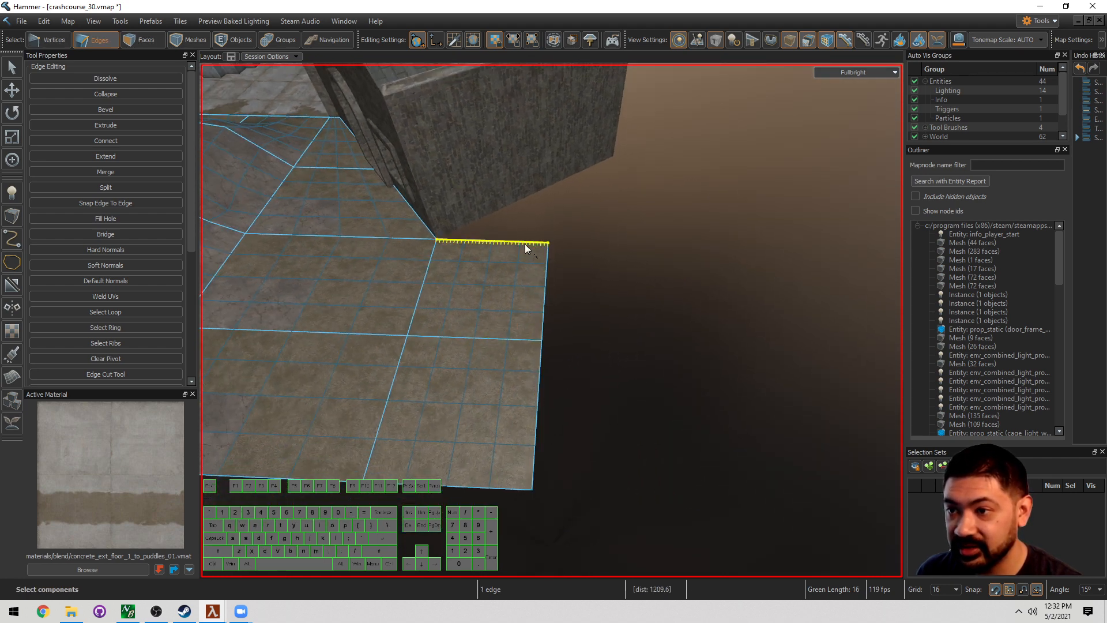
right_click_drag(504, 321, 561, 306)
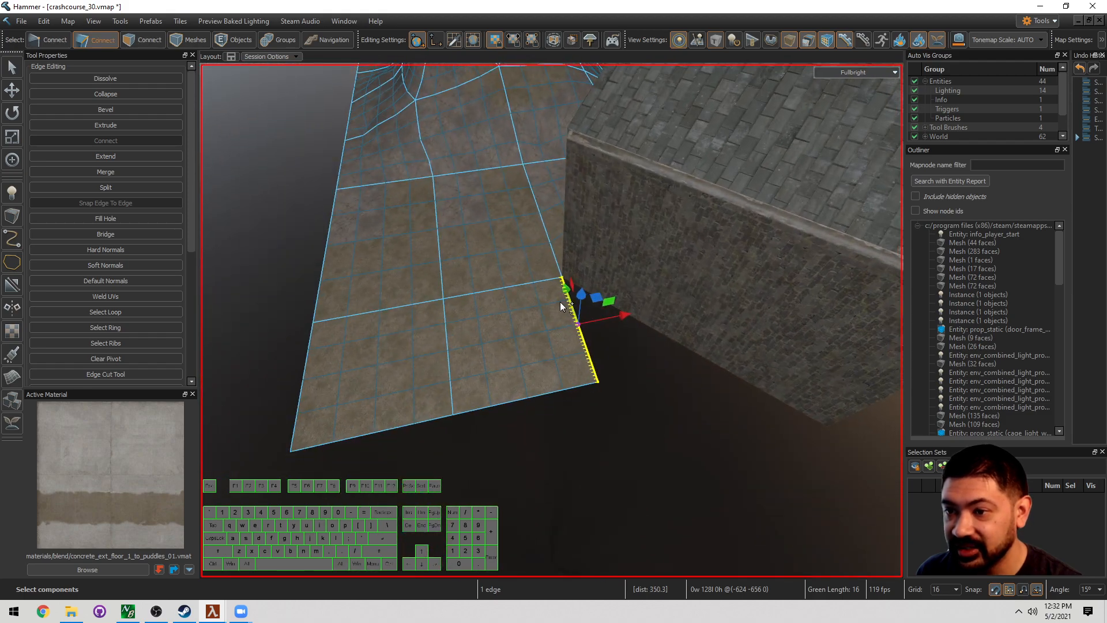
left_click_drag(621, 316, 682, 334, "shift")
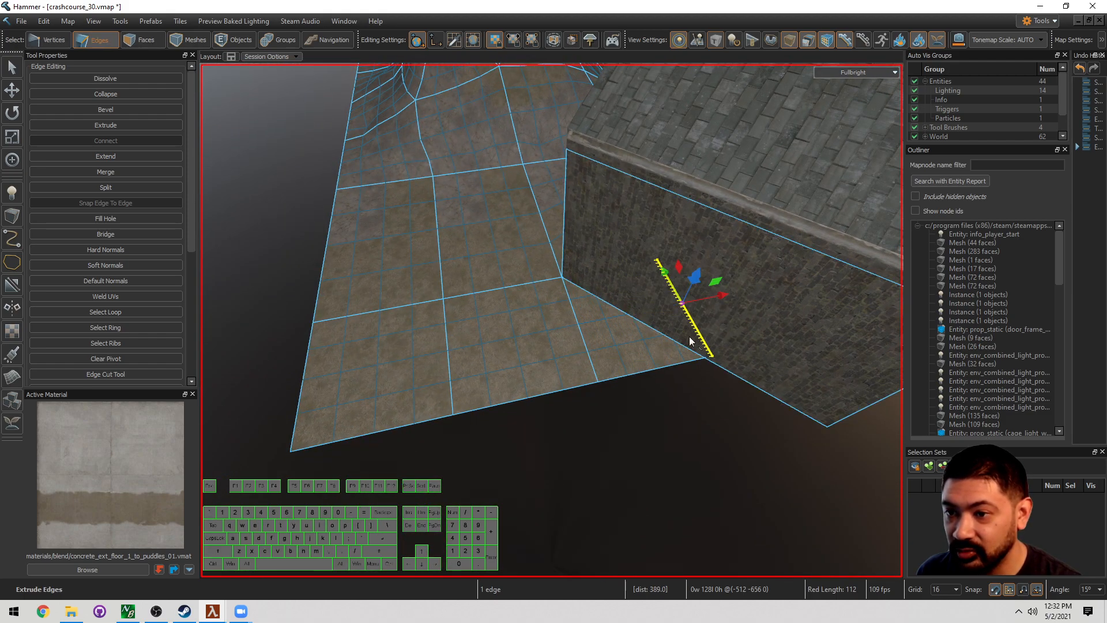
Reduce the grid to 4 and move the extruded ground's inner vertex 100 units back toward the building's corner
key("w")
right_click_drag(690, 341, 825, 211)
key("1")
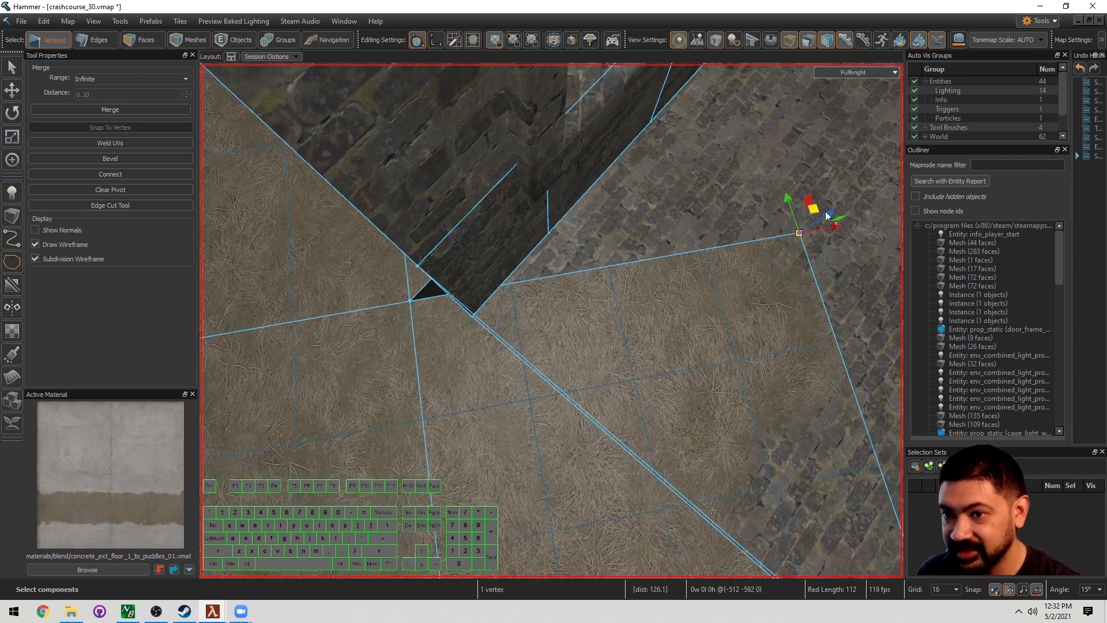
left_click_drag(801, 235, 454, 303)
key("[")
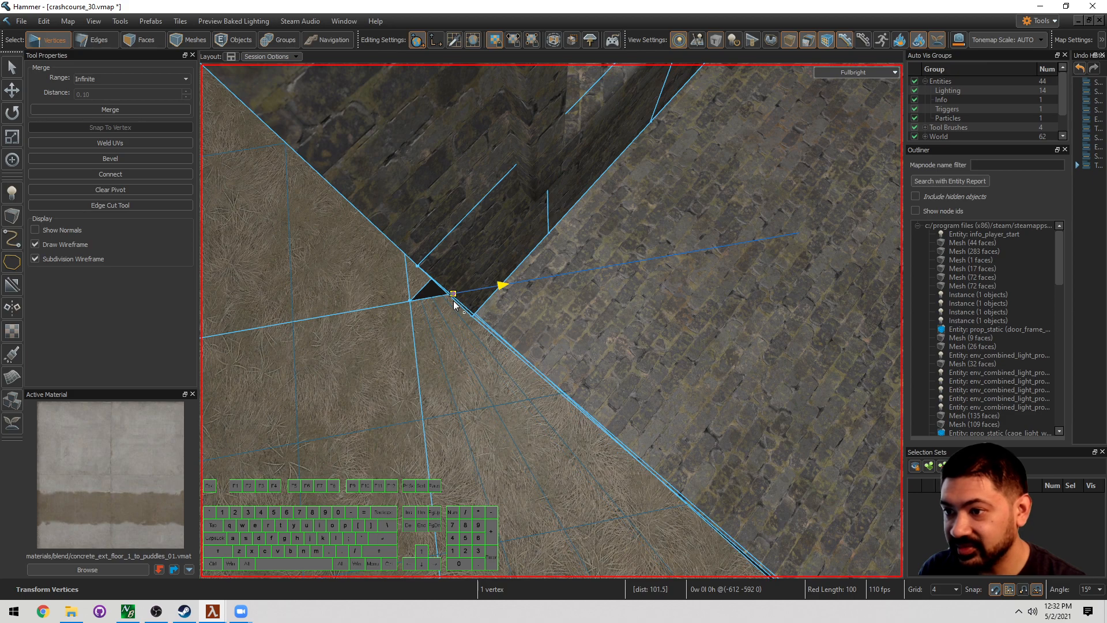
Nudge the outer vertex of the extruded ground piece on the 4-unit grid to fit it against the building wall
right_click_drag(454, 303, 551, 321)
left_click(536, 363)
key("d")
key("a")
left_click_drag(542, 415, 507, 394)
right_click_drag(506, 394, 552, 321)
key("s")
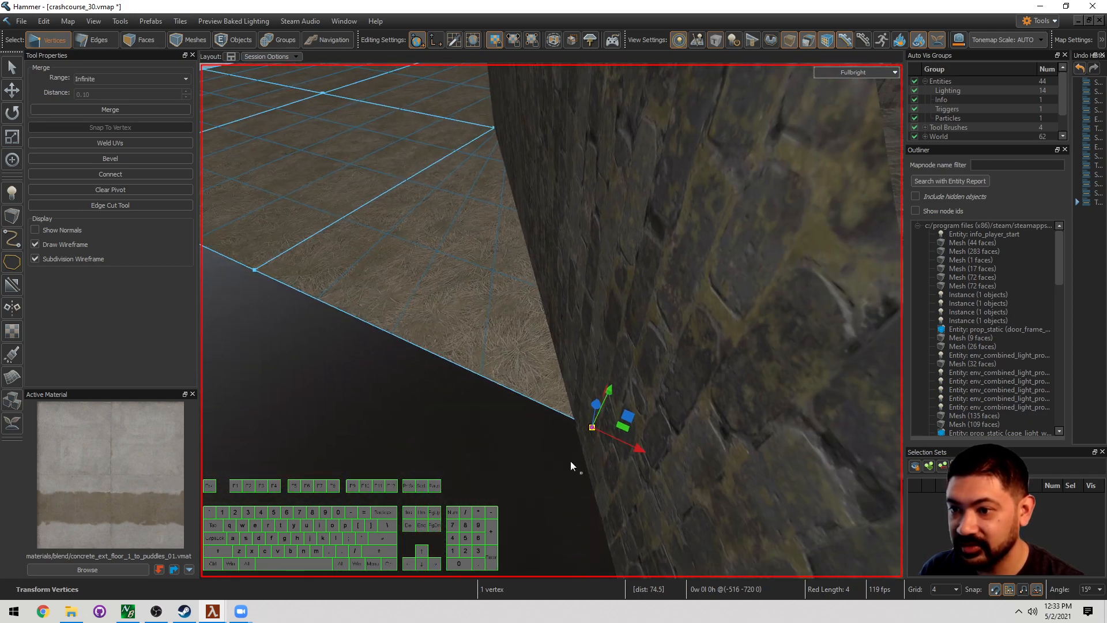
Shift the inner vertex near the building's corner further in to fit the ground under the wall
key("w")
right_click_drag(578, 419, 551, 321)
left_click(465, 377)
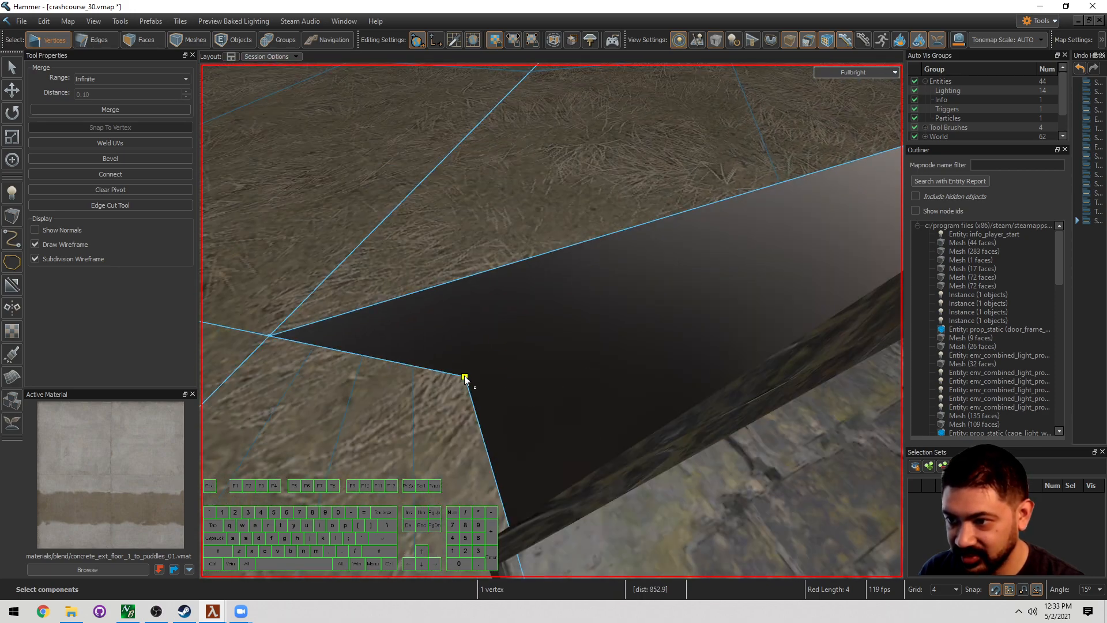
key("s")
right_click_drag(465, 377, 551, 321)
key("a")
right_click_drag(559, 368, 476, 340)
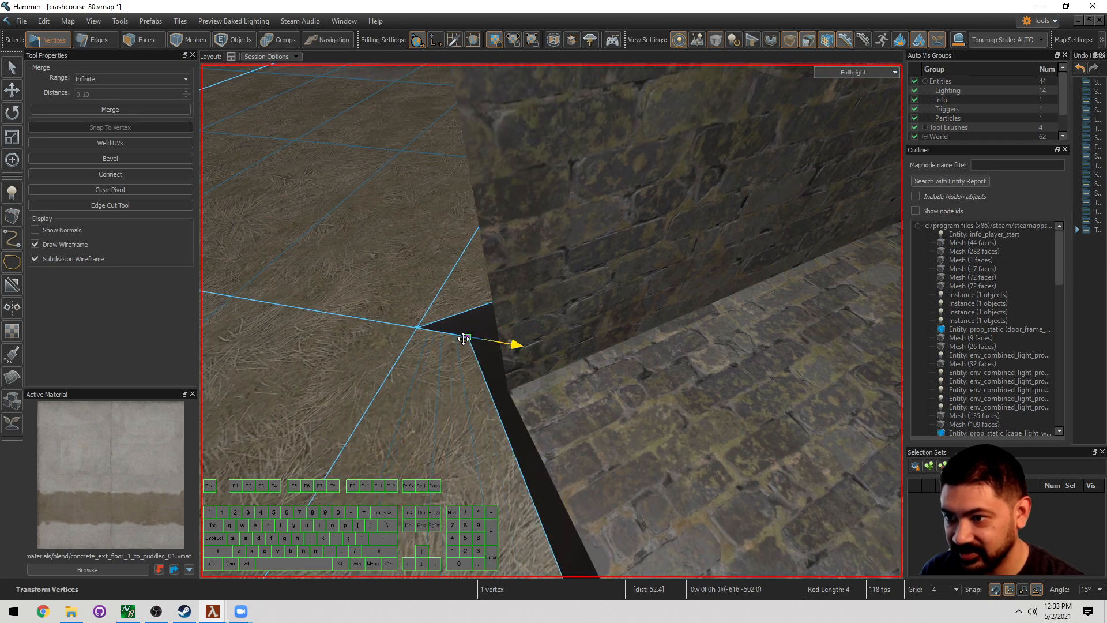
left_click_drag(463, 337, 445, 334)
Set the grid to 16 and extrude the three outer ground edges beside the building 128 units upward as a wall
right_click_drag(445, 334, 551, 321)
key("3")
key("a")
key("2")
left_click(653, 407)
right_click_drag(653, 407, 631, 436)
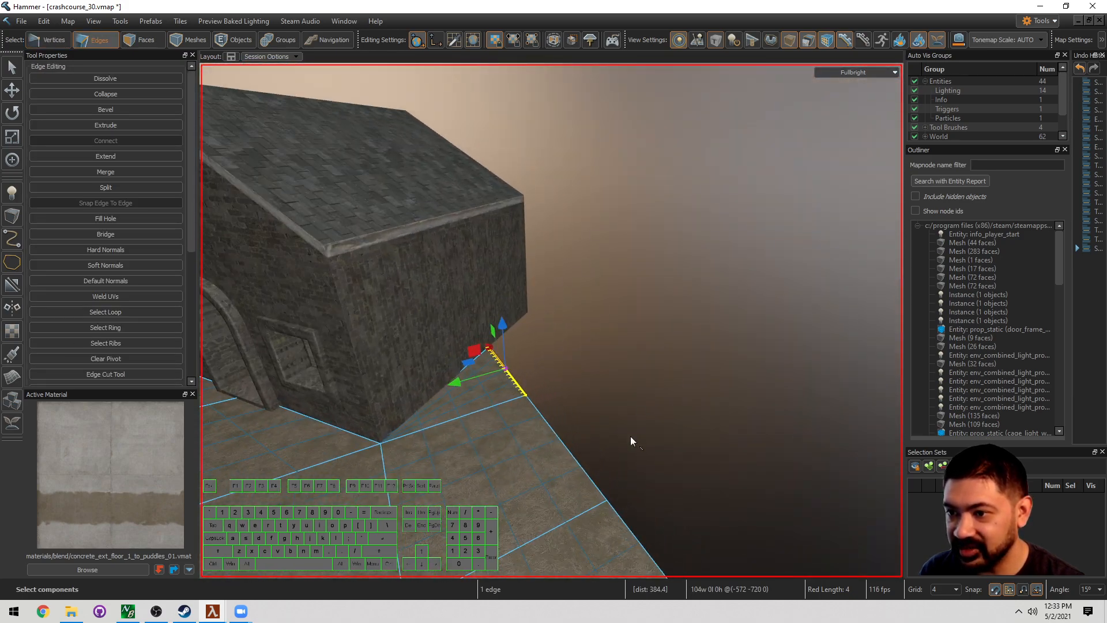
left_click(584, 464, "shift")
right_click_drag(583, 464, 610, 465)
key("bracketright")
key("w")
key("t")
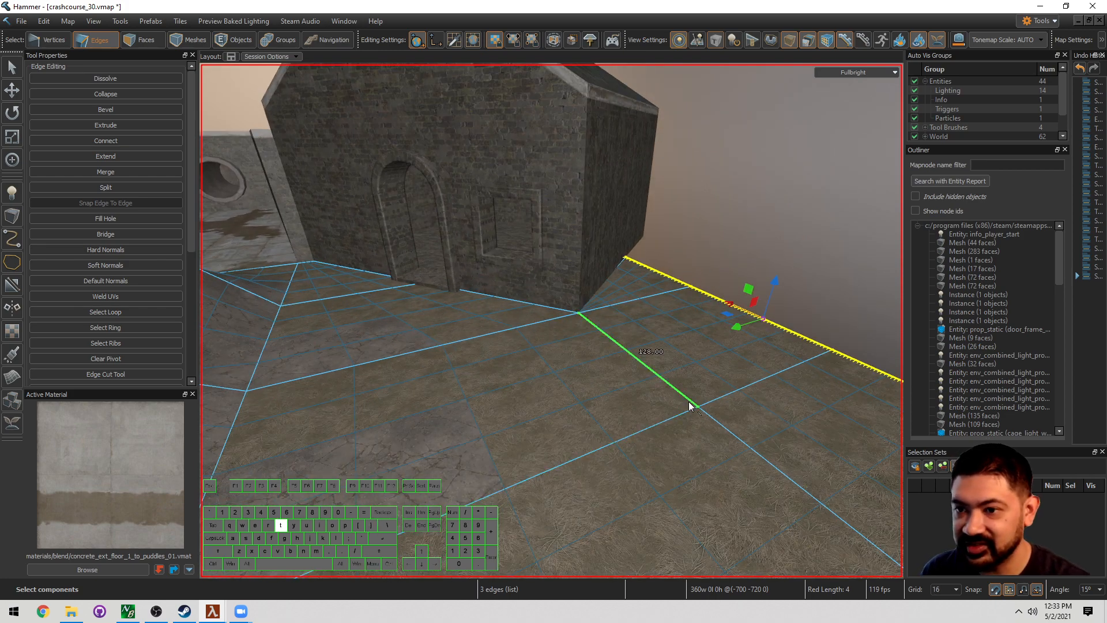
key("s")
right_click_drag(690, 406, 482, 353)
key("d")
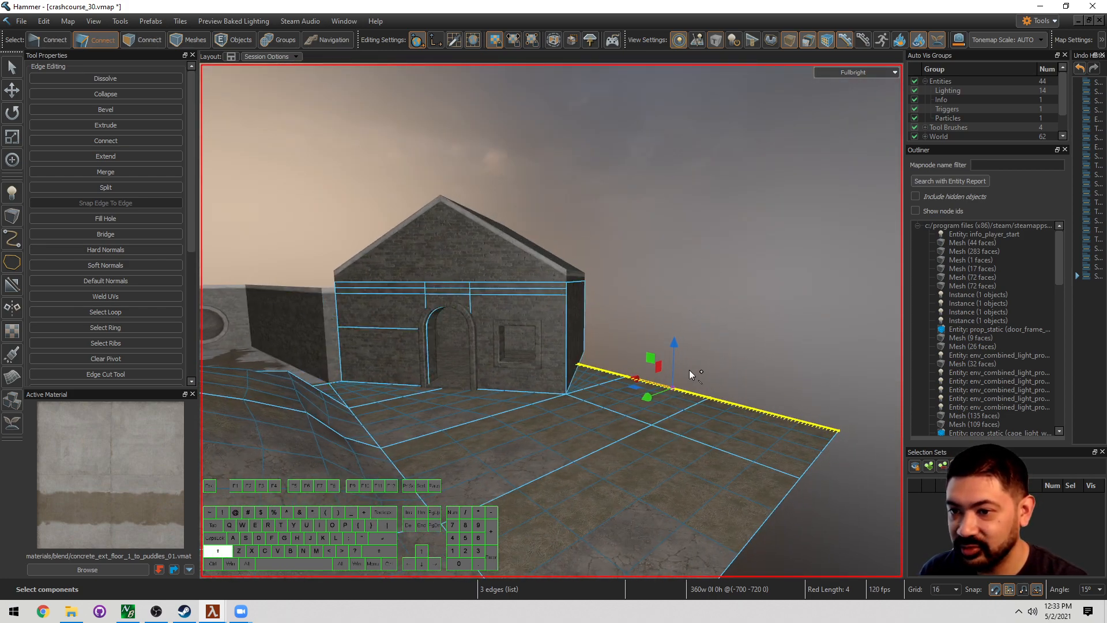
left_click_drag(672, 374, 676, 294, "shift")
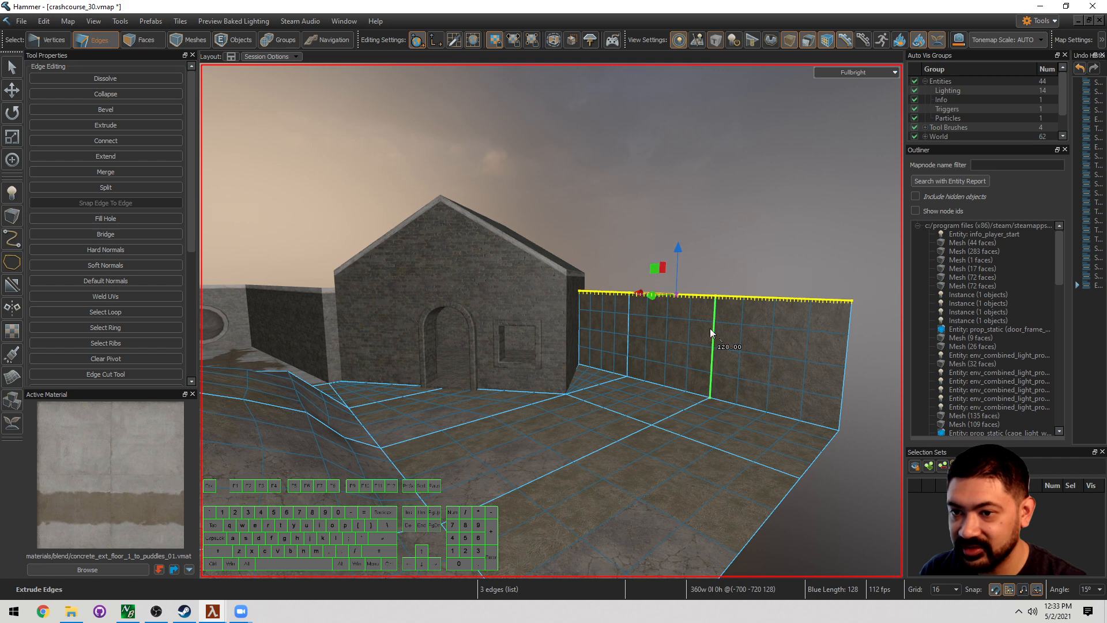
Set the subdivision of the three new wall faces to Level 0
key("d")
key("3")
mouse_move(700, 362)
left_mouse_down()
mouse_move(705, 374)
mouse_move(580, 358)
left_mouse_up()
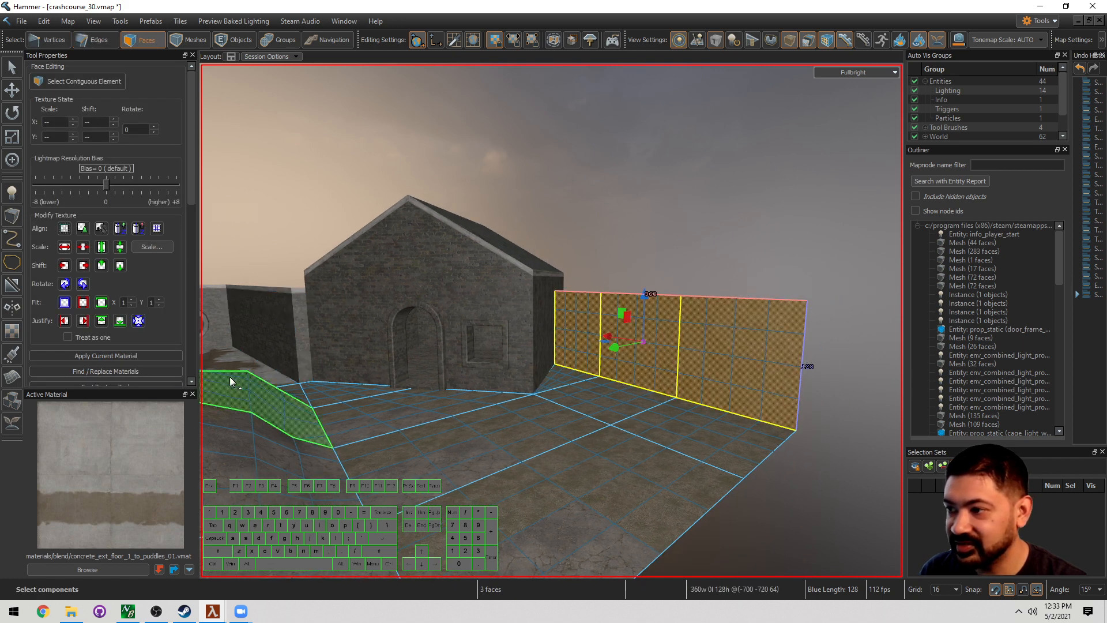
scroll(193, 346, "down", 5)
left_click(62, 220)
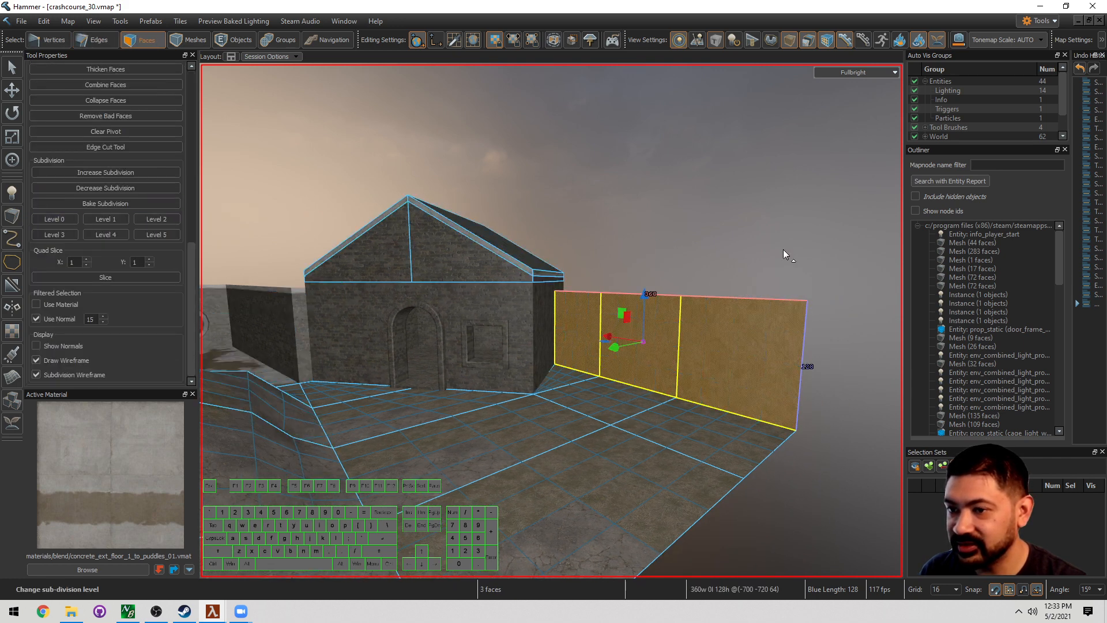
Select the three new wall faces, filter the materials by "brick 1a" and make c17_brick_hs01a the active material
left_click(784, 249)
key("a")
right_click_drag(551, 320, 552, 321)
key("w")
key("w")
left_click(408, 322)
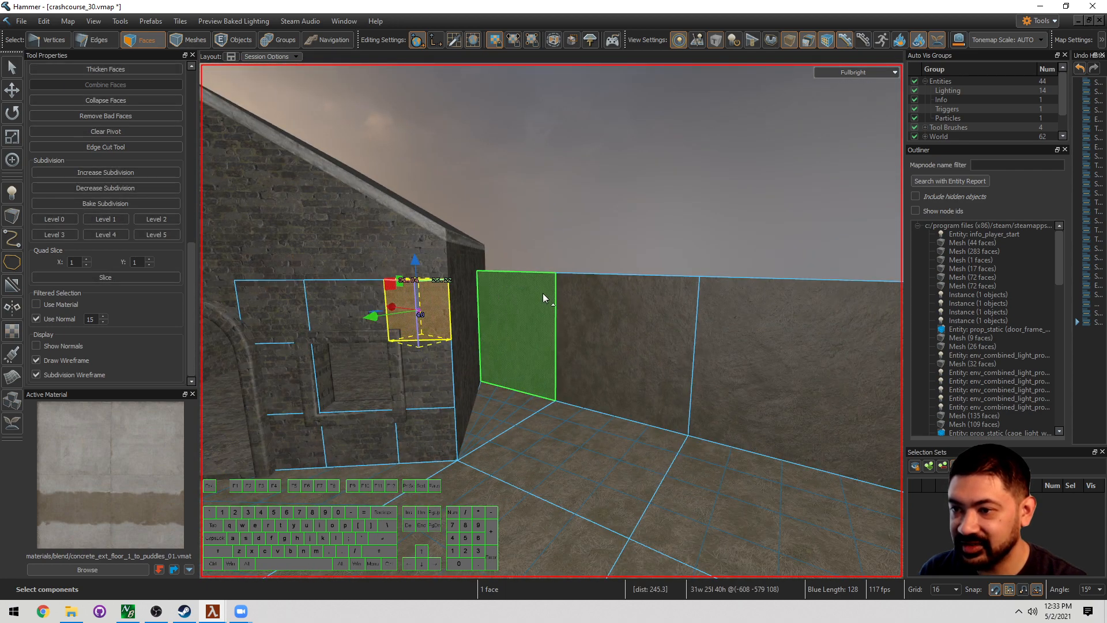
double_click(542, 293)
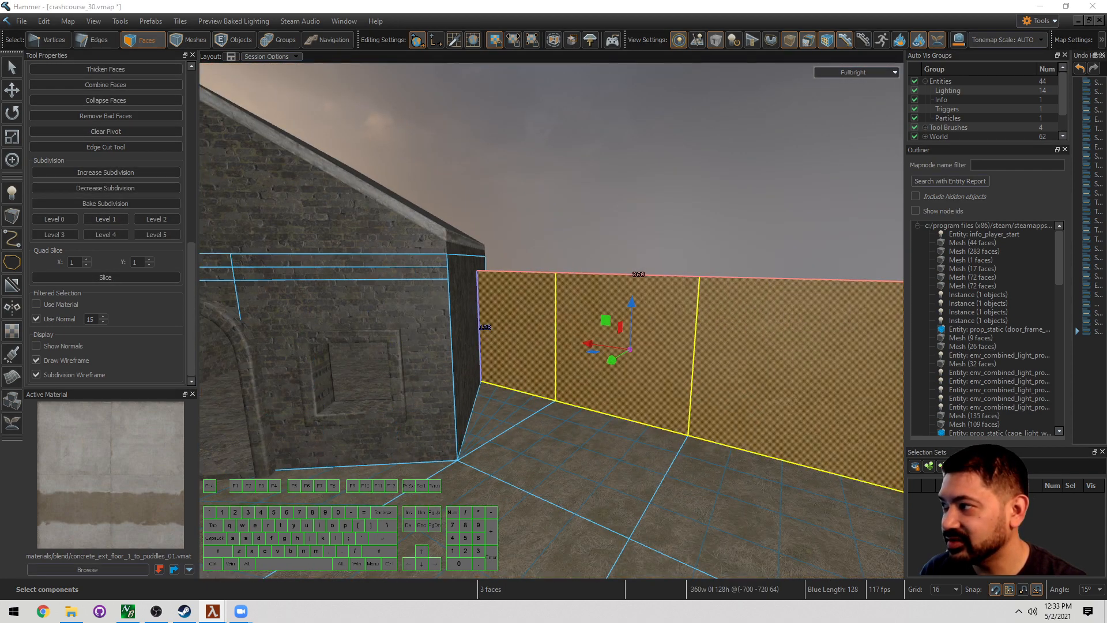
key("ctrl+shift+a")
left_click_drag(432, 115, 464, 135)
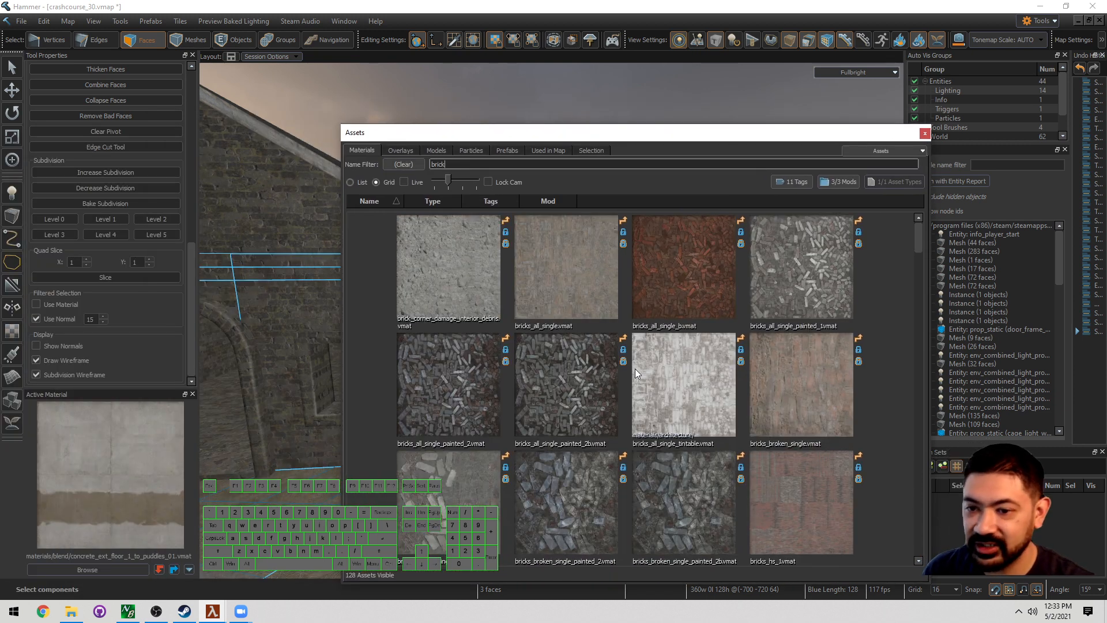
type("1a")
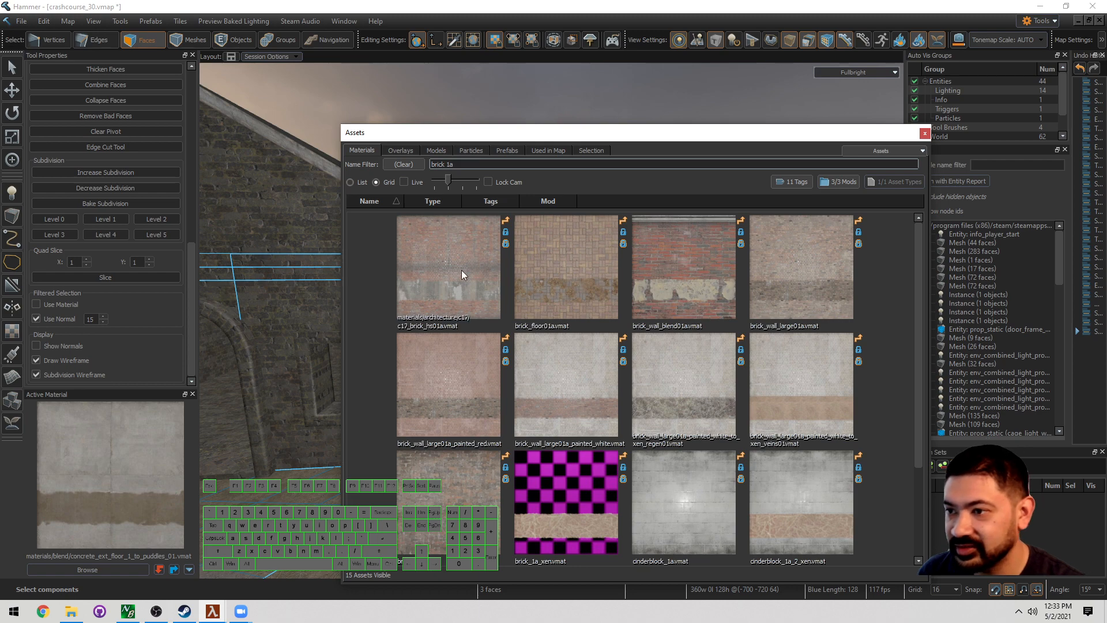
left_click(462, 270)
left_click_drag(551, 131, 1106, 132)
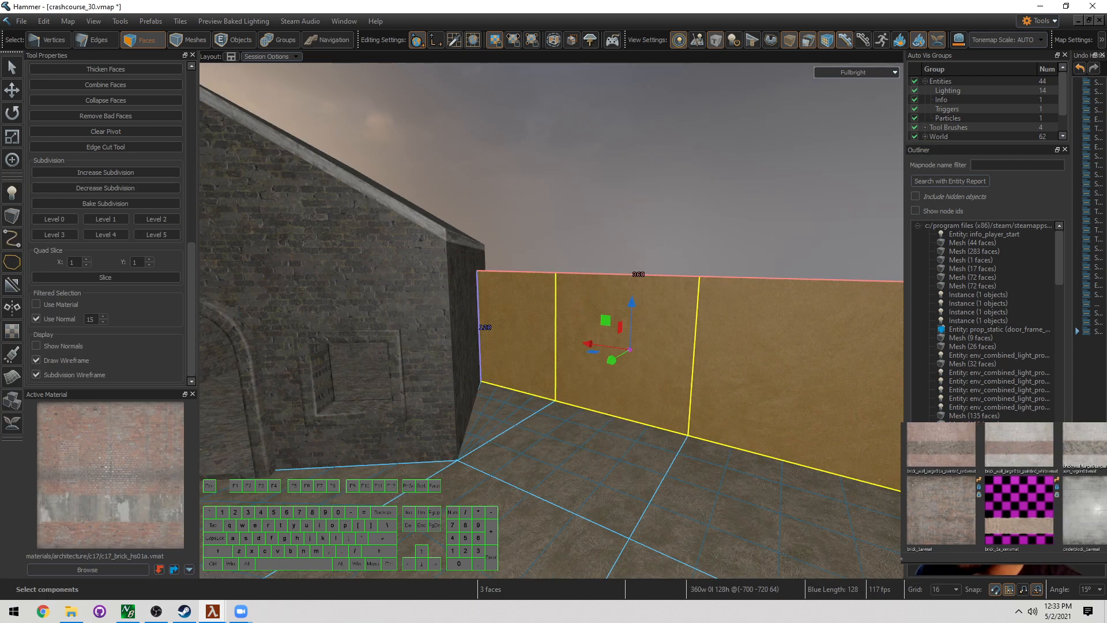
Apply the c17_brick_hs01a material to the three wall faces and realign their texture
key("shift+t")
right_click_drag(707, 235, 673, 262)
key("Escape")
left_click_drag(707, 235, 491, 265)
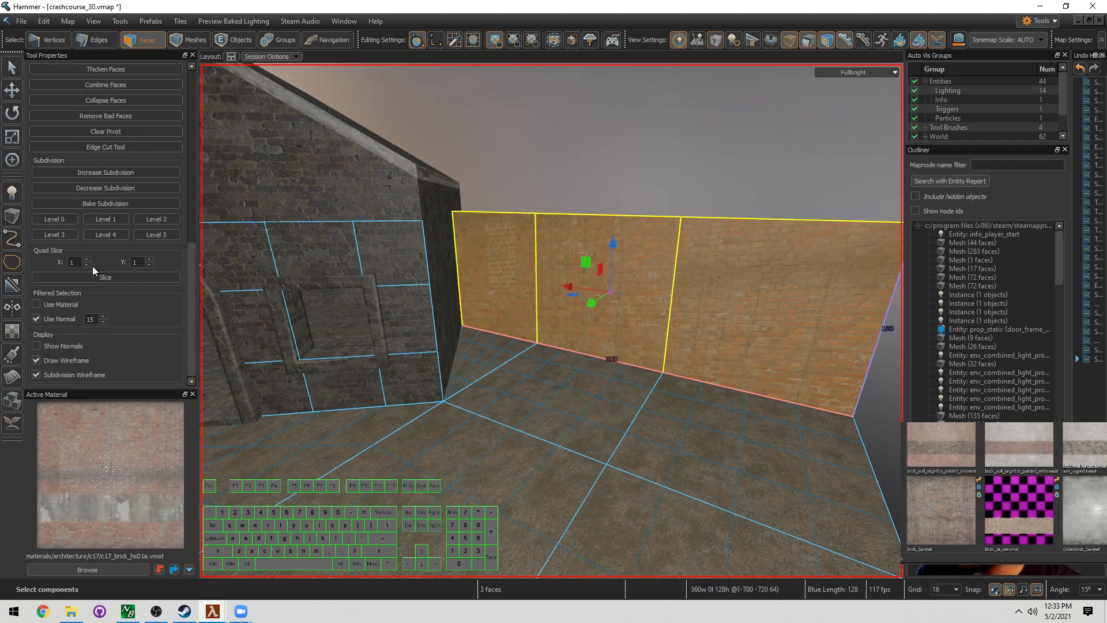
scroll(181, 201, "up", 5)
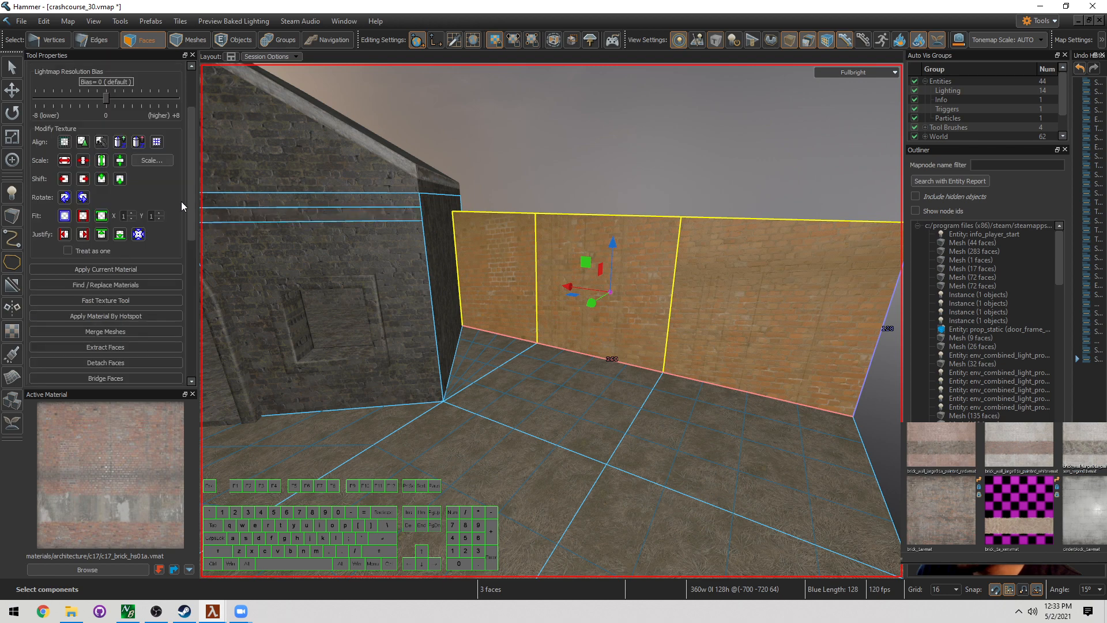
left_click(67, 144)
left_click(578, 151)
Select the low courtyard wall and the contiguous faces around the round pipe opening, and apply the brick material to them
key("a")
right_click_drag(578, 151, 450, 156)
key("w")
key("d")
mouse_move(626, 280)
left_mouse_down()
mouse_move(625, 249)
mouse_move(519, 259)
left_mouse_up()
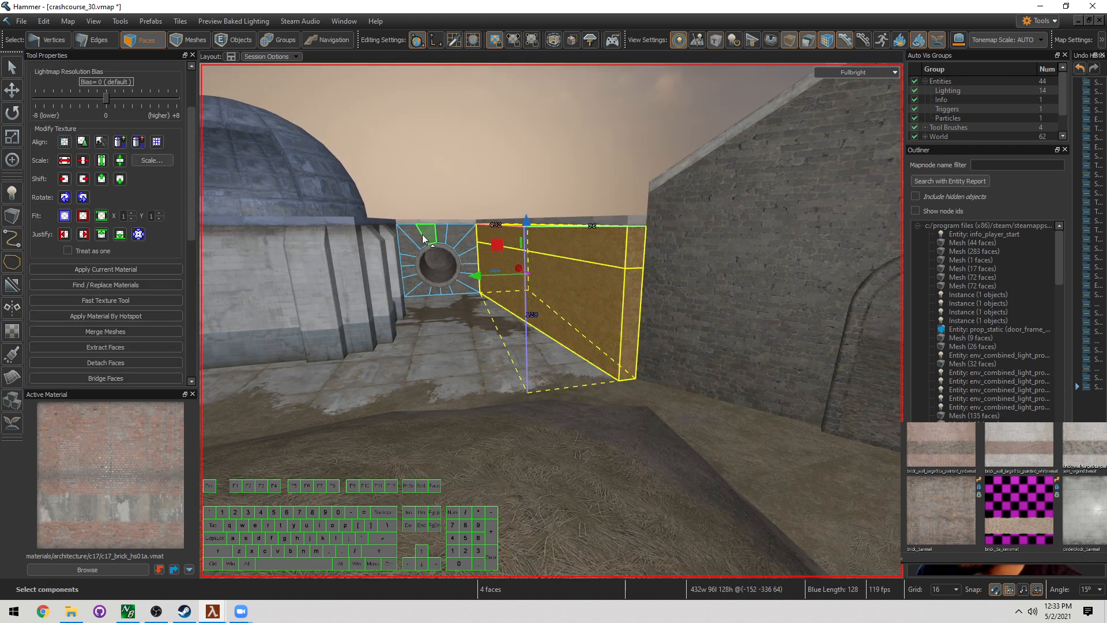
double_click(465, 238, "shift")
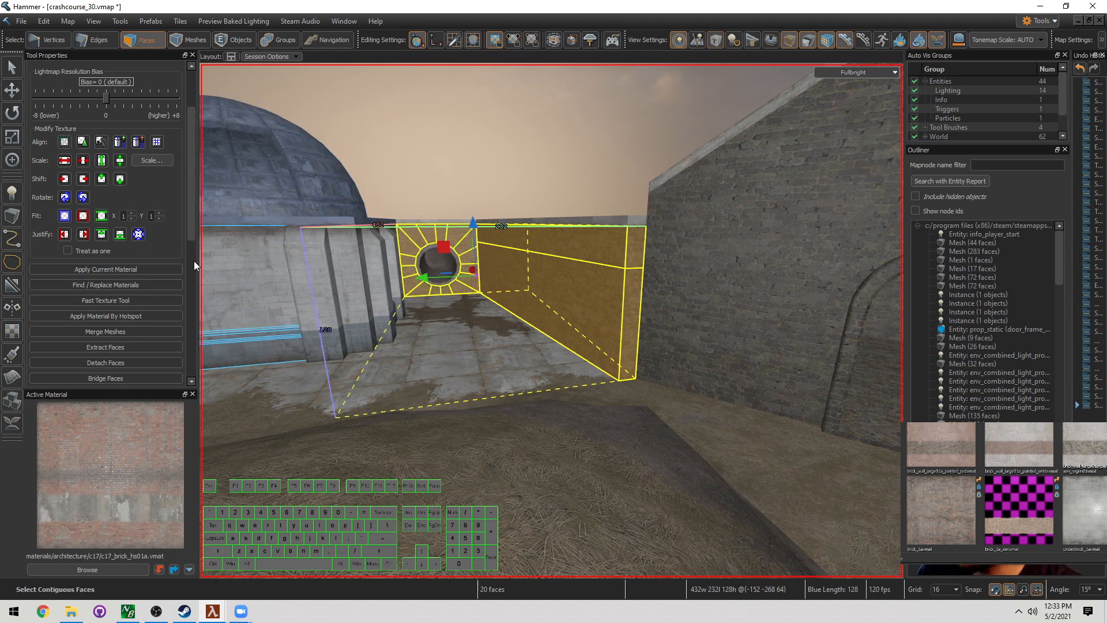
right_click_drag(507, 208, 507, 168)
key("shift+t")
left_click(508, 171)
Inspect the brick-textured walls around the courtyard and beside the building
key("s")
key("d")
right_click_drag(522, 214, 551, 321)
key("w")
key("a")
key("d")
key("s")
key("q")
key("w")
right_click_drag(592, 211, 551, 320)
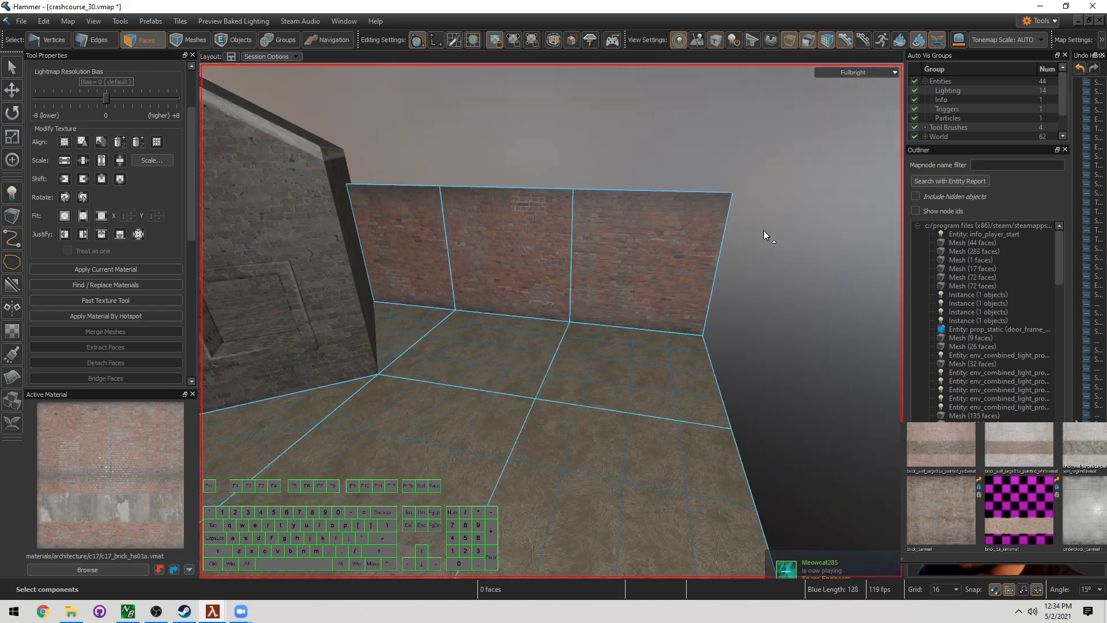
Select the six edges along the ground's open outer side and extrude them about 128 units outward
key("d")
right_click_drag(668, 289, 551, 321)
key("a")
key("s")
key("d")
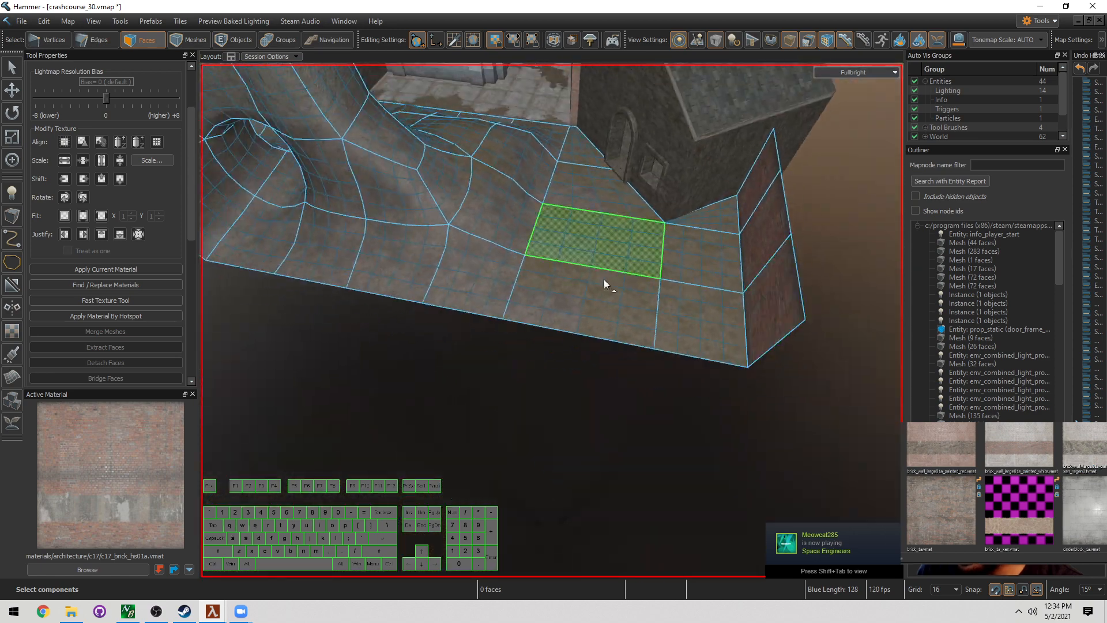
key("2")
left_click(688, 349)
left_click(578, 335, "shift")
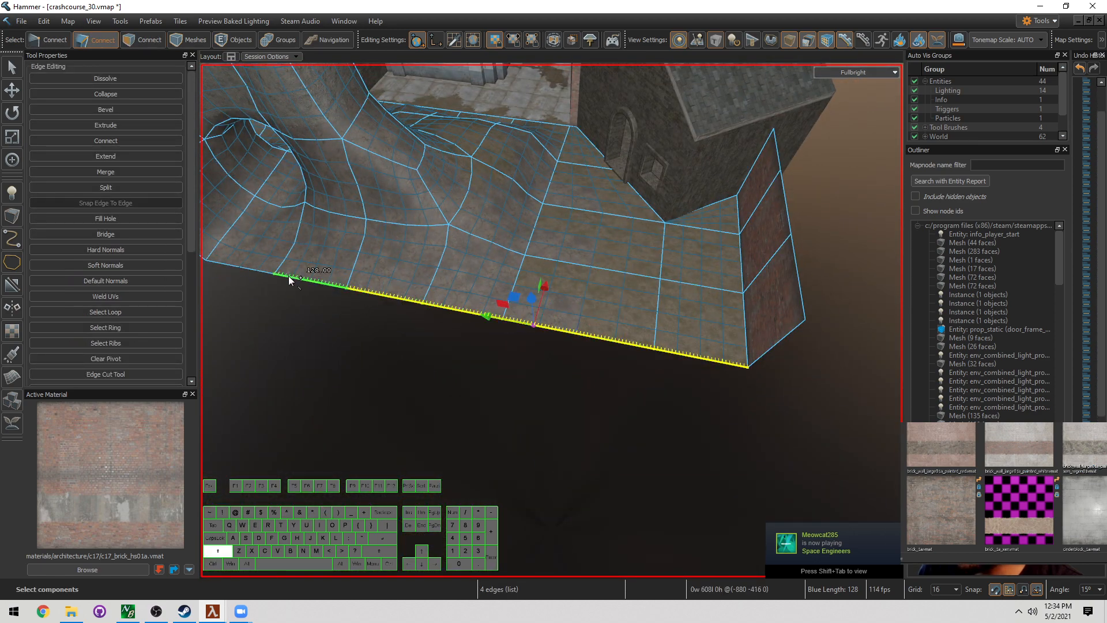
left_click(258, 269, "shift")
mouse_move(370, 279)
right_mouse_down()
mouse_move(552, 321)
mouse_move(371, 278)
right_mouse_up()
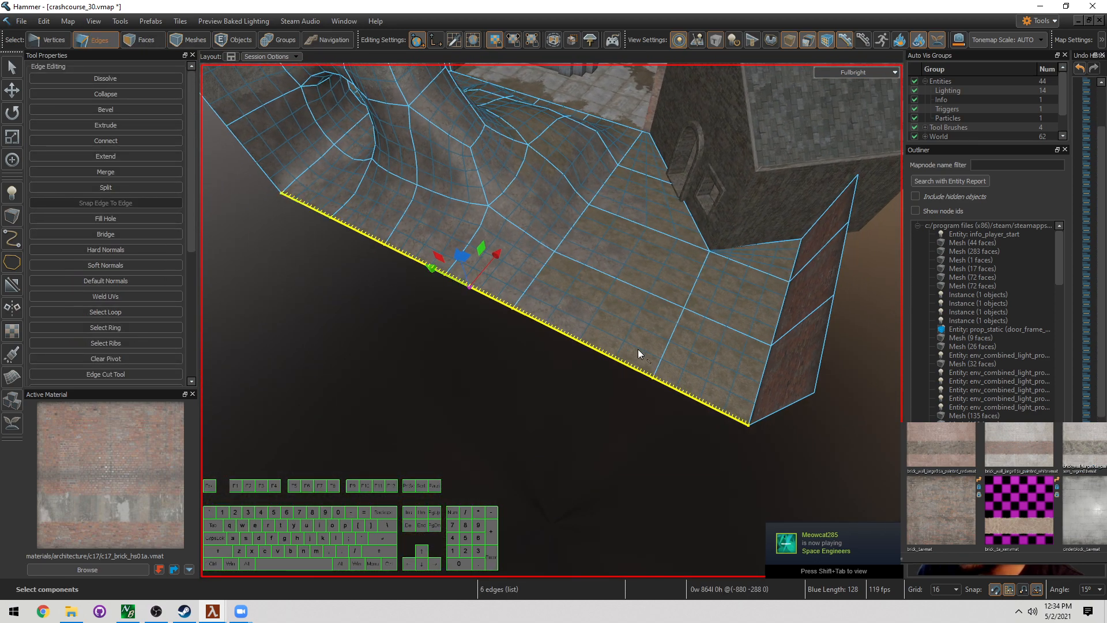
left_click(683, 388)
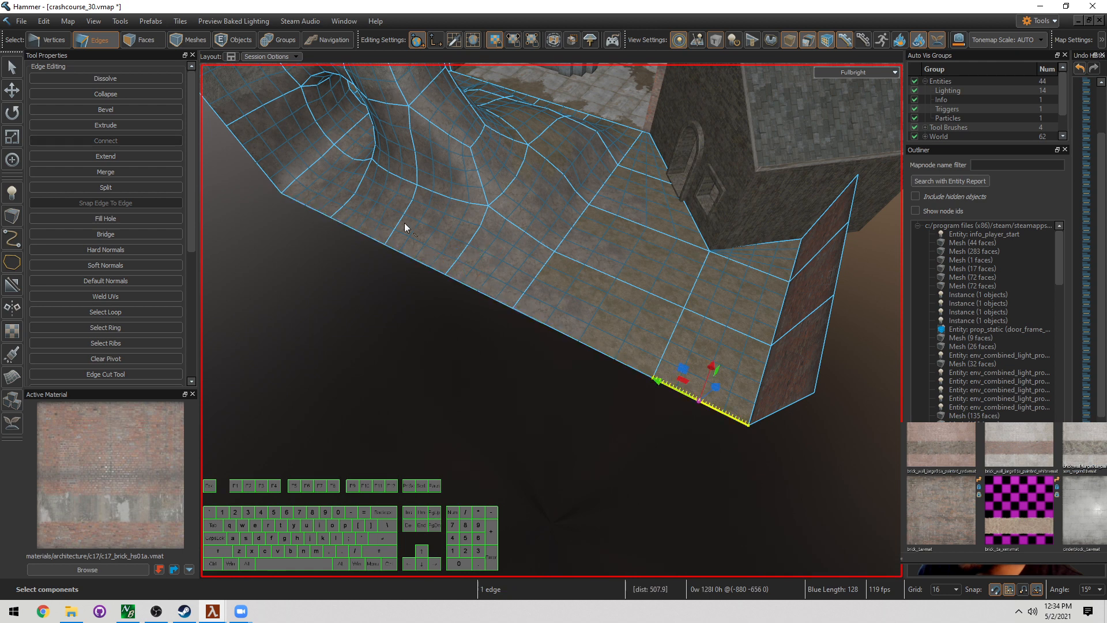
left_click(299, 201, "shift")
left_click(685, 390)
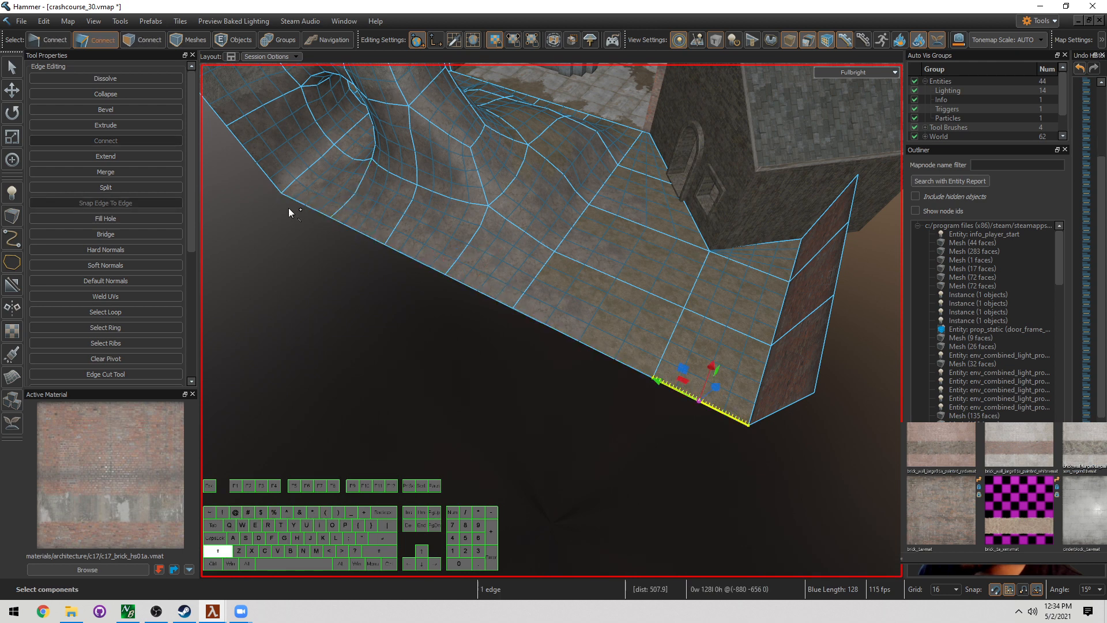
left_click(317, 203, "shift")
left_click_drag(496, 259, 418, 353, "shift")
right_click_drag(418, 353, 431, 310)
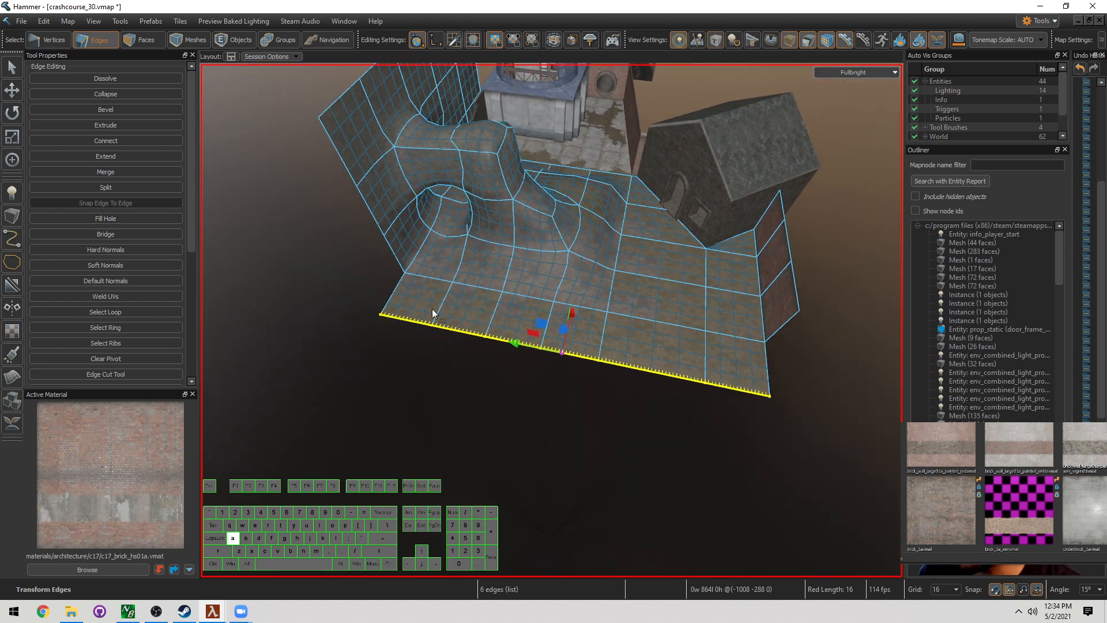
key("Escape")
key("w")
key("a")
right_click_drag(754, 355, 609, 363)
key("d")
left_click(498, 364)
right_click_drag(497, 363, 481, 346)
left_click(481, 341, "shift")
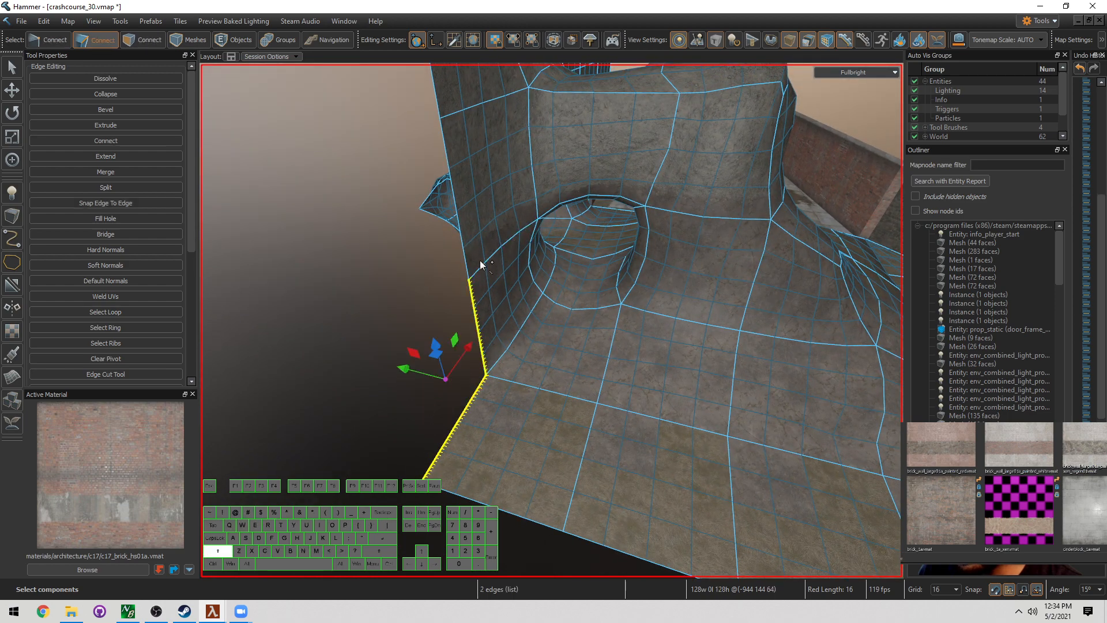
right_click_drag(471, 248, 621, 271)
key("s")
key("3")
key("d")
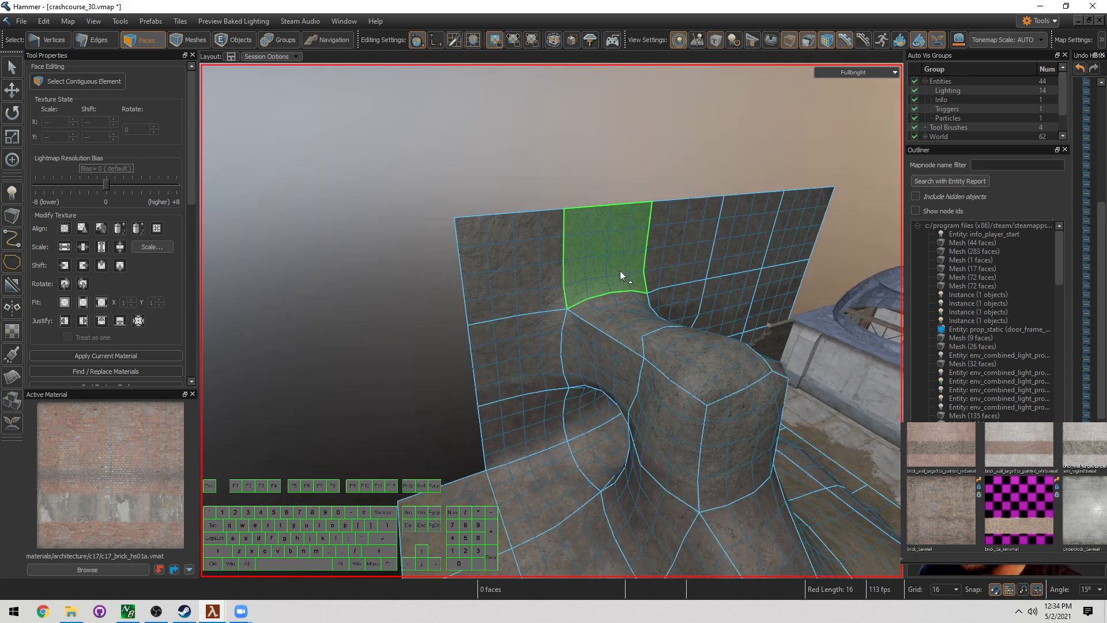
left_click_drag(771, 246, 614, 260)
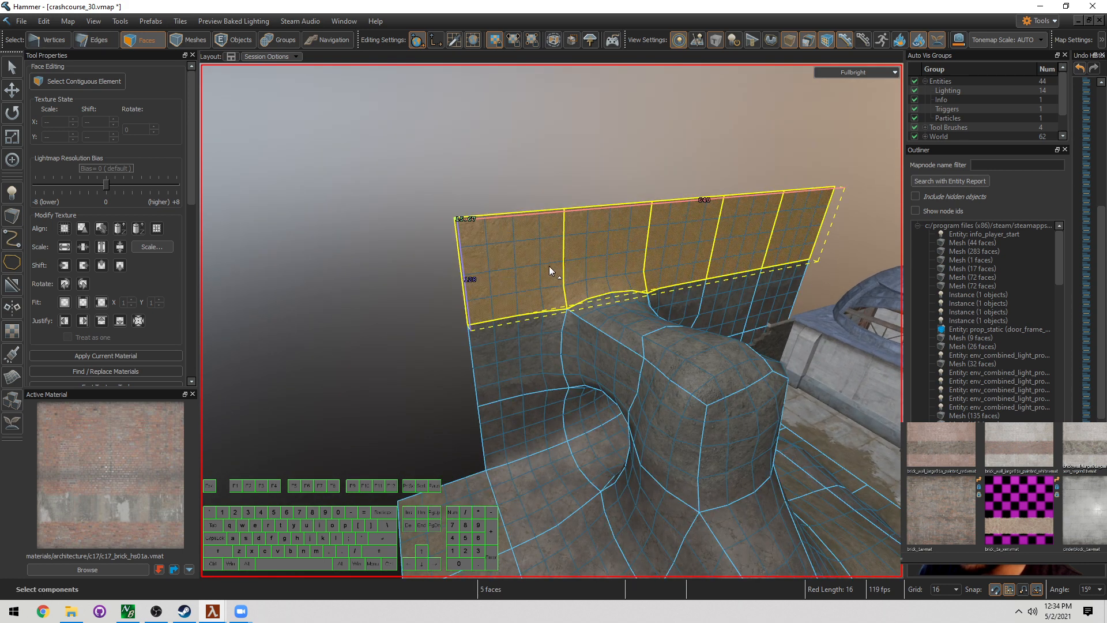
Move the five edges along the tall wall's top 128 units outward and 128 units down to lay the upper faces flat
key("w")
key("1")
key("2")
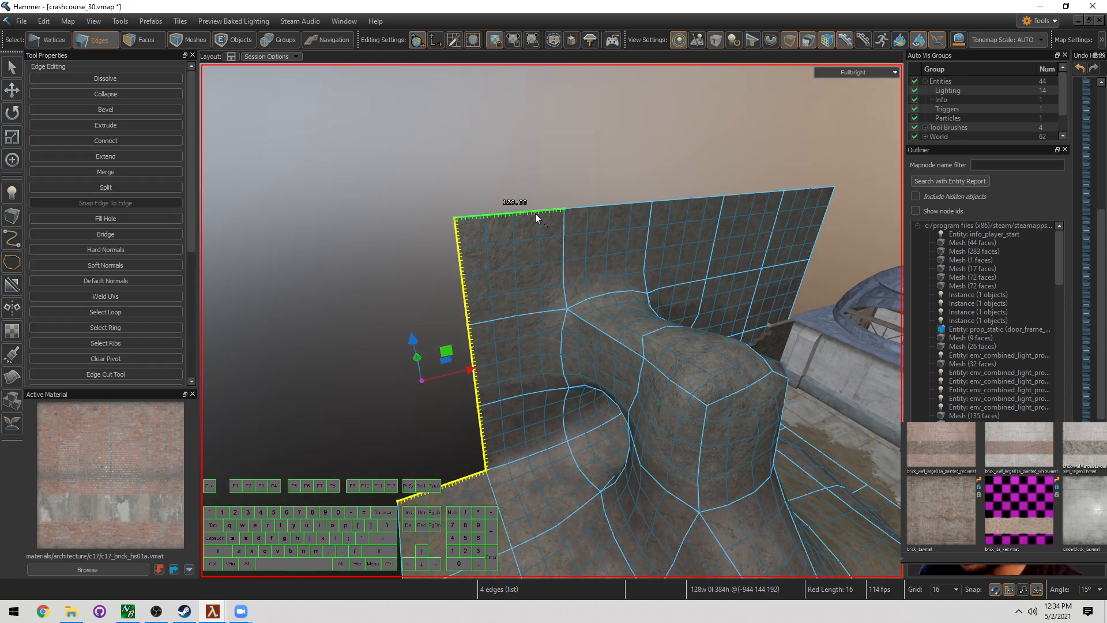
left_click(535, 214)
left_click(618, 210, "shift")
left_click(675, 202, "shift")
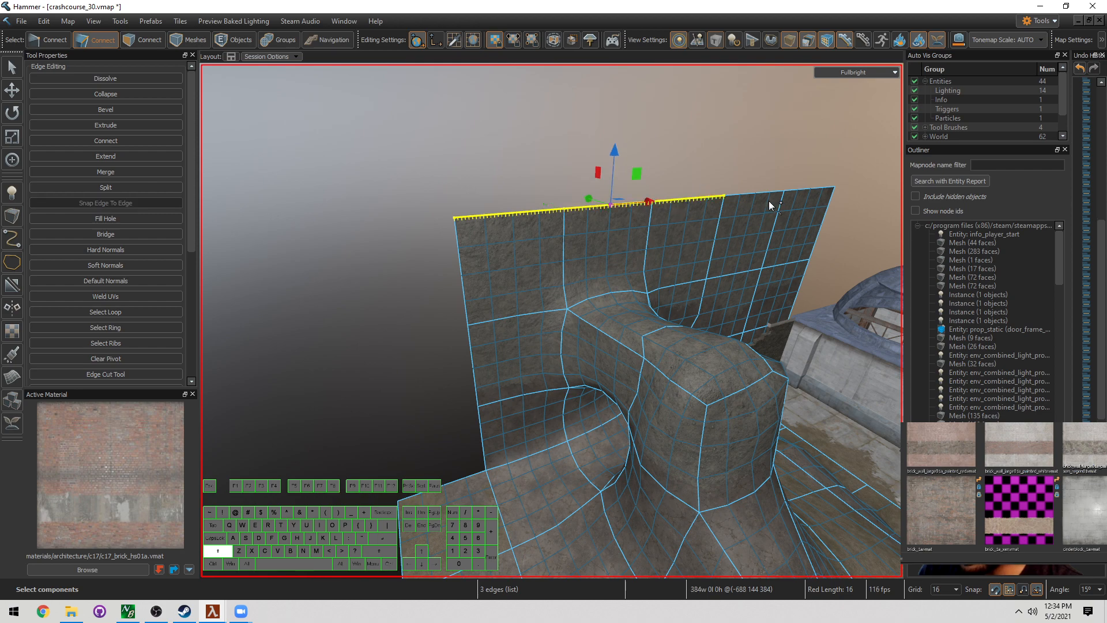
left_click(801, 193, "shift")
right_click_drag(801, 189, 739, 241)
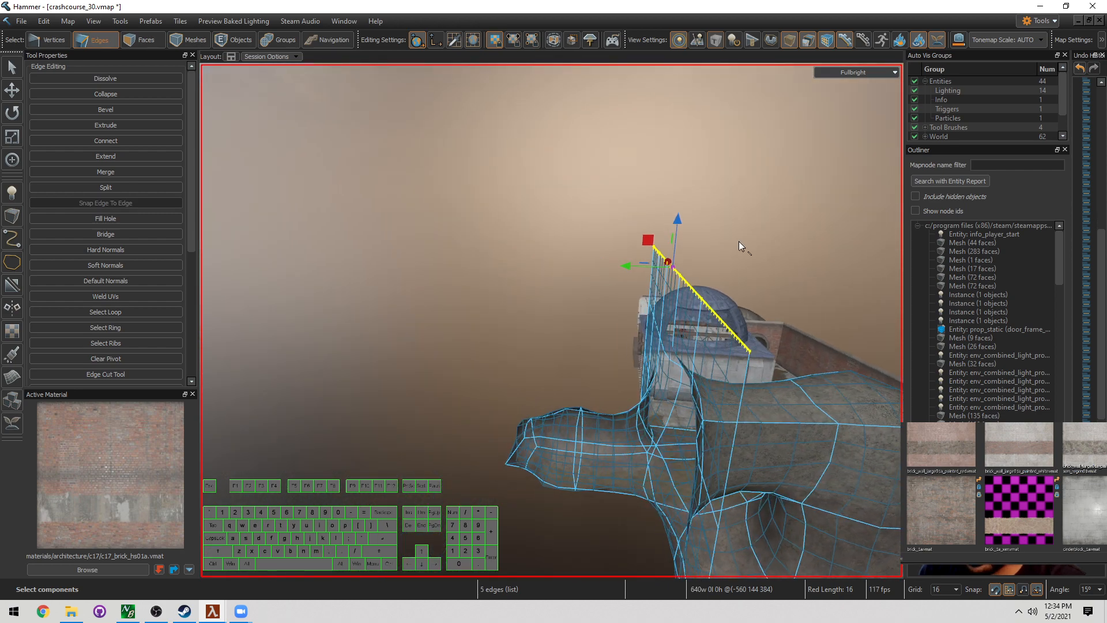
key("Left")
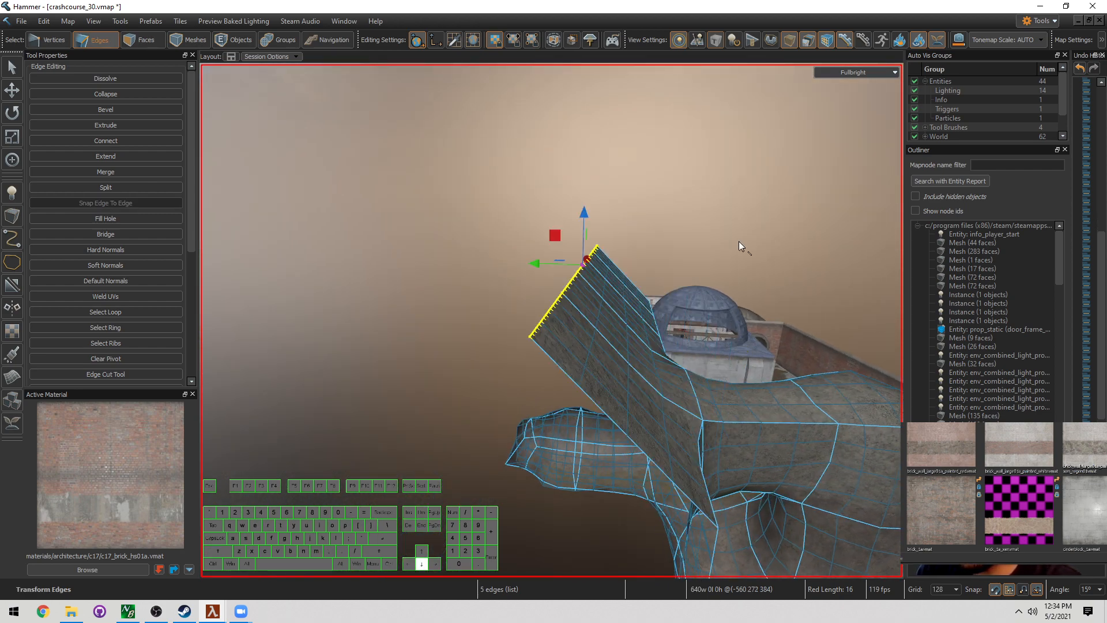
key("Down")
Select the row of five flattened faces for texture adjustment and return to edge selection
right_click_drag(722, 265, 600, 224)
key("3")
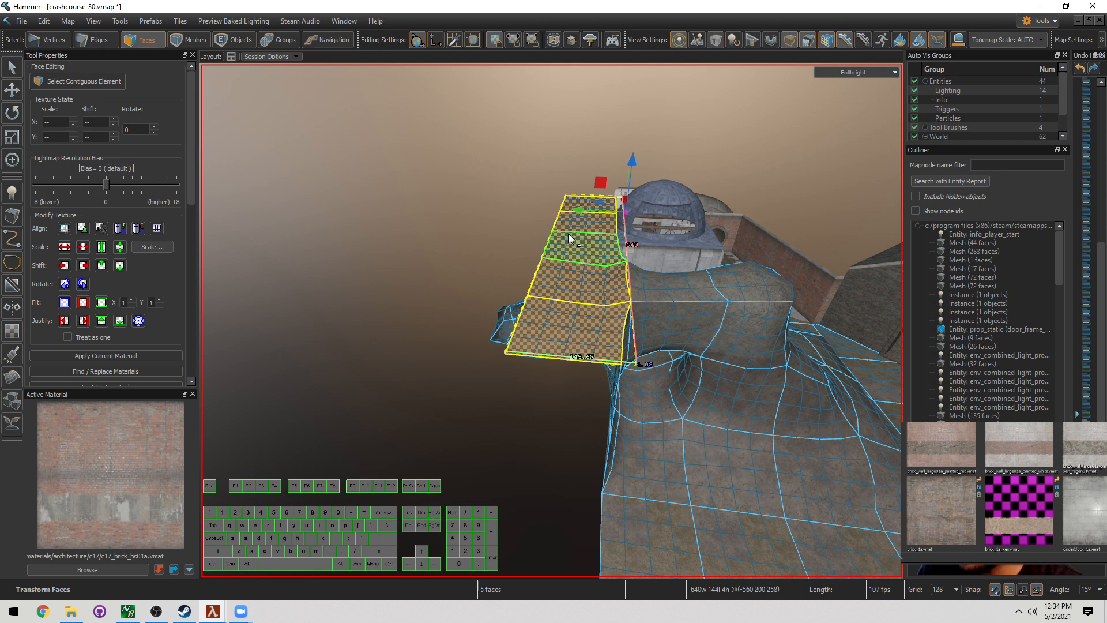
key("q")
key("w")
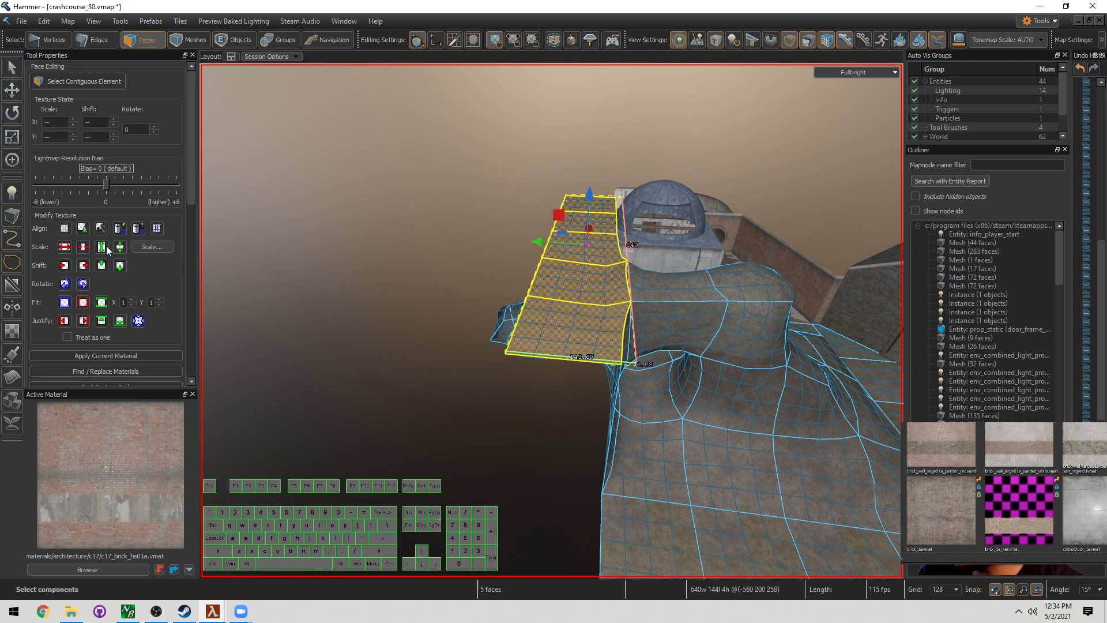
key("Delete")
key("2")
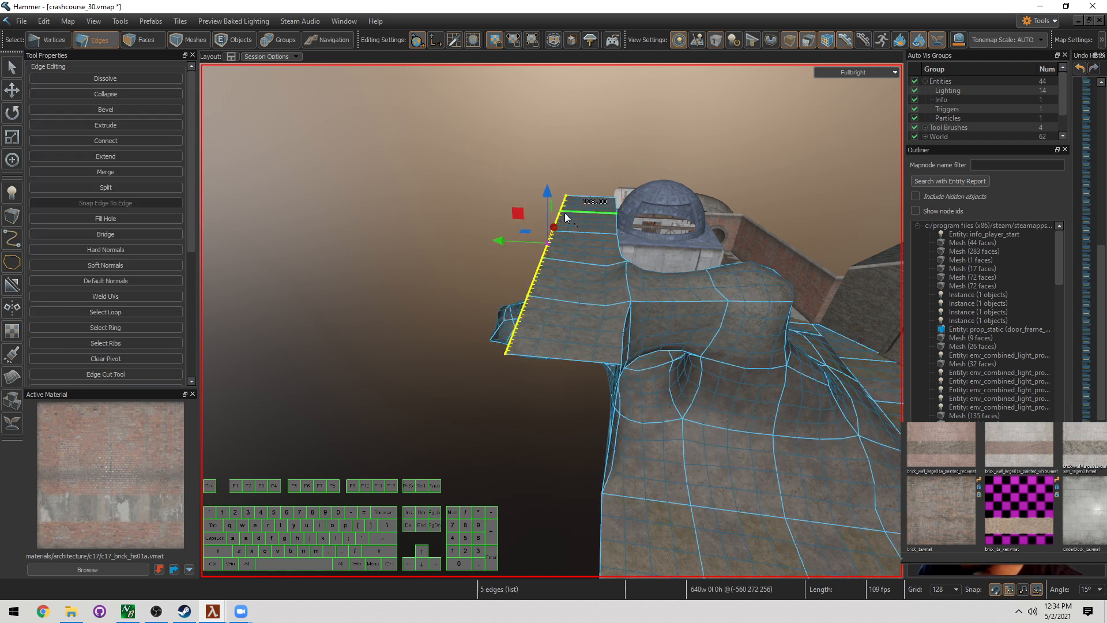
Extrude the flattened row's five outer edges 128 units outward and 256 units down in two 128-unit segments
key("a")
right_click_drag(552, 321, 567, 228)
left_click_drag(528, 247, 476, 255, "shift")
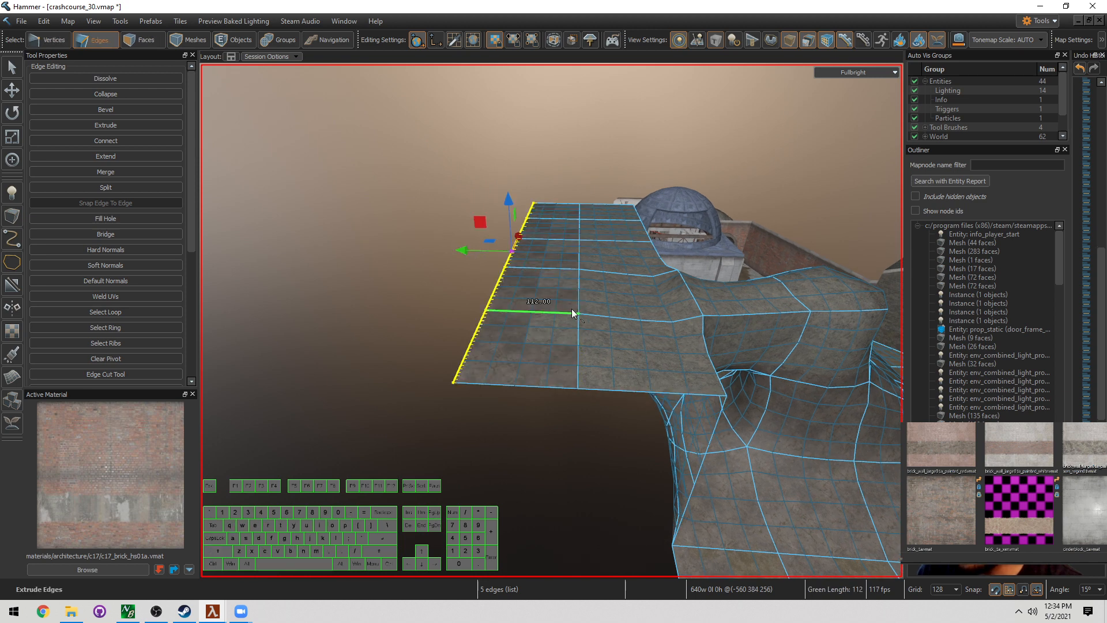
scroll(545, 321, "up", 2)
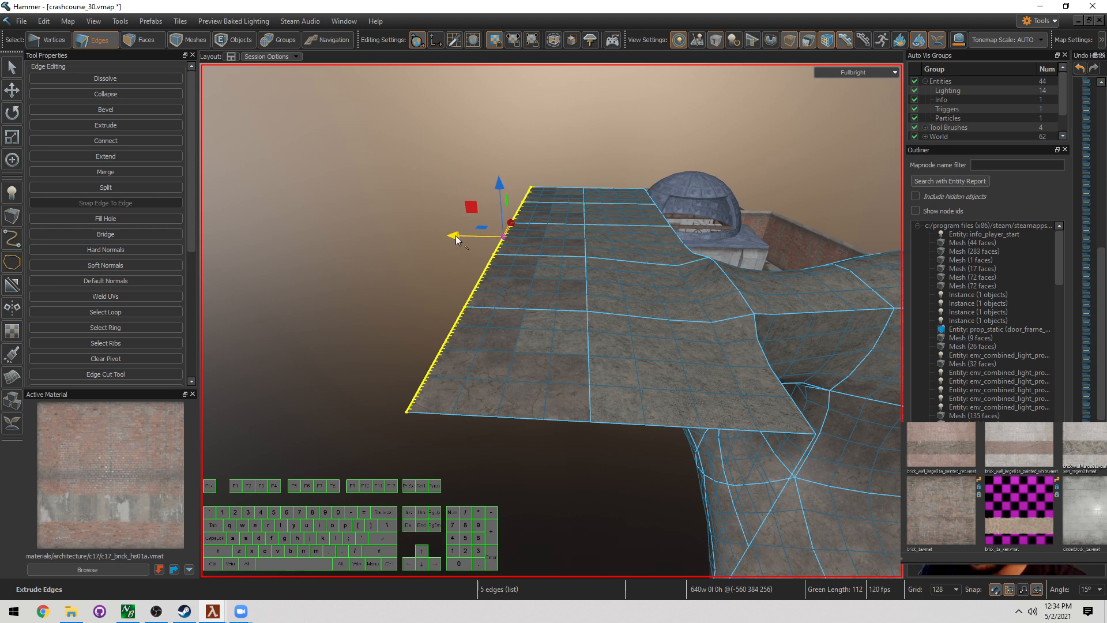
key("[")
left_click_drag(455, 235, 415, 234)
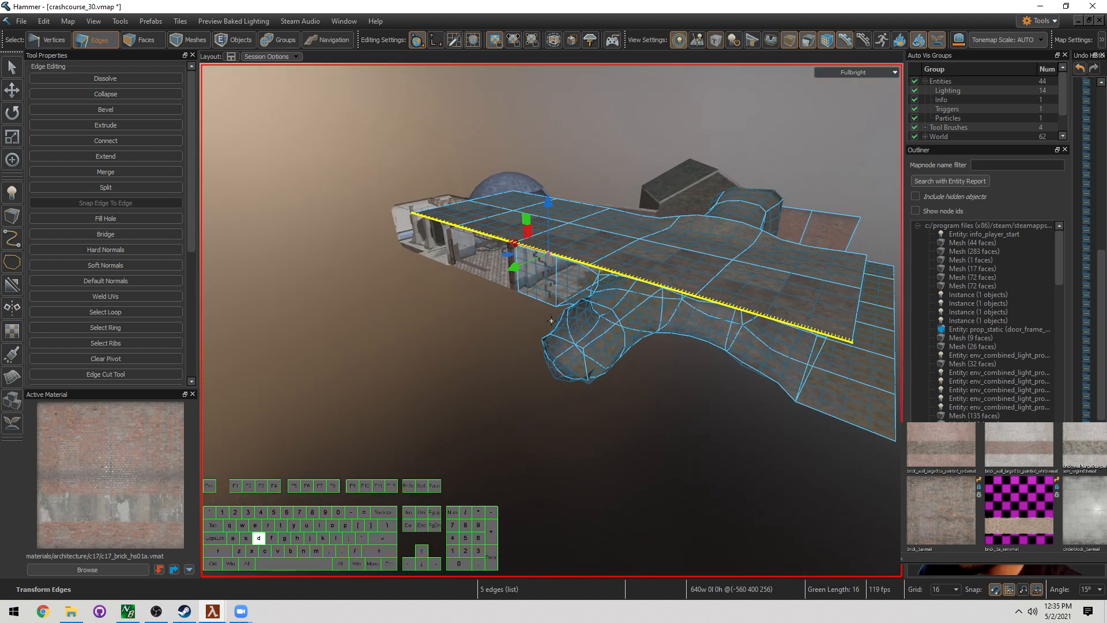
left_click_drag(521, 245, 493, 310, "shift")
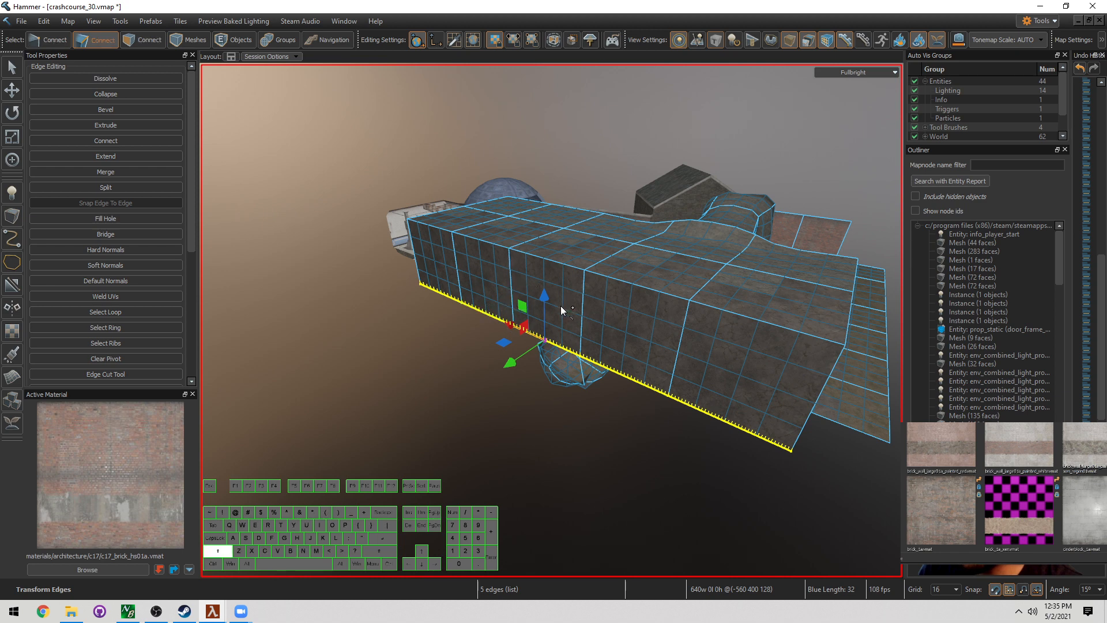
left_click_drag(551, 305, 546, 405, "shift")
Extrude the ground's end edge beside the pipe opening outward in two 128-unit segments to meet the new outer wall
right_click_drag(573, 395, 552, 321)
key("d")
key("w")
key("a")
key("s")
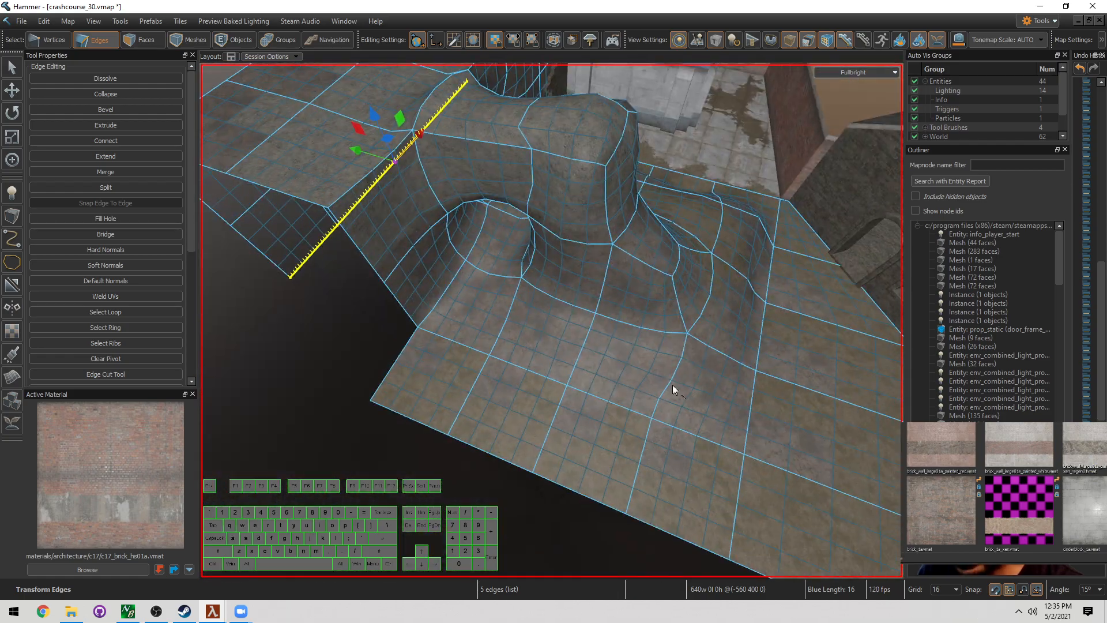
left_click(392, 372)
right_click_drag(392, 372, 551, 321)
key("d")
key("w")
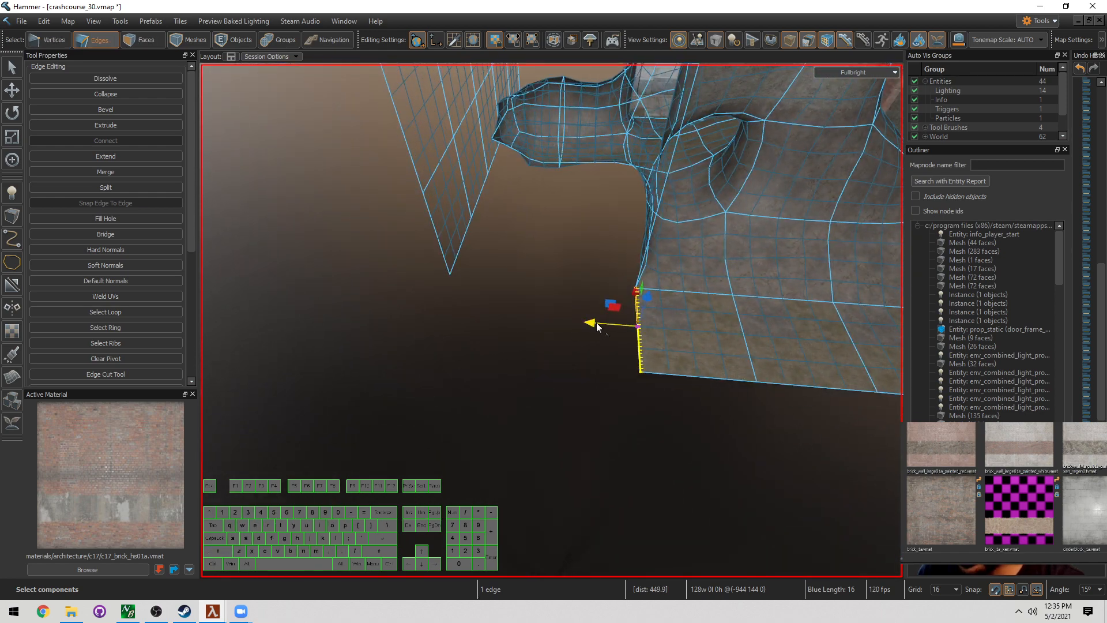
key("d")
key("w")
key("a")
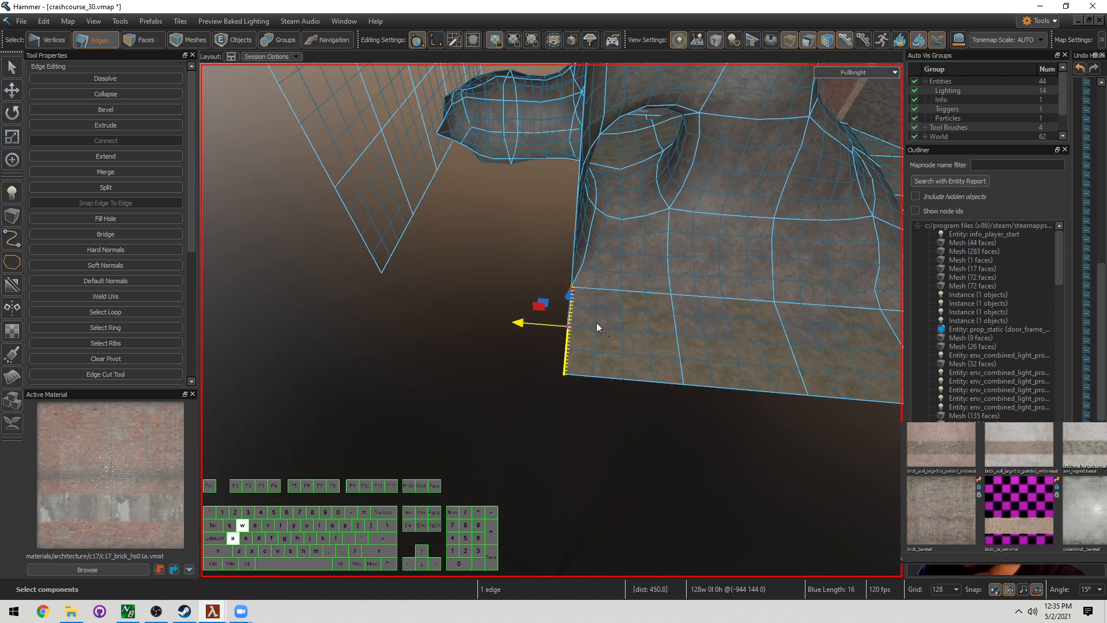
key("shift+Left")
key("s")
key("a")
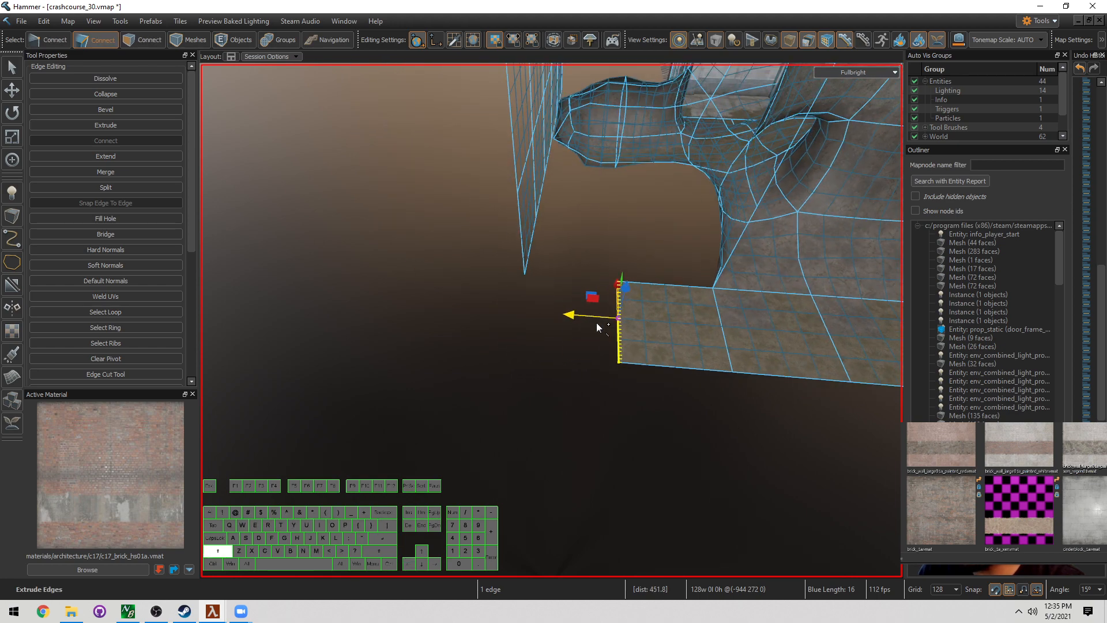
key("shift+Left")
Extrude the new ground strip's inner edge nearest the pipe wall upward in two 128-unit segments
key("d")
key("w")
key("a")
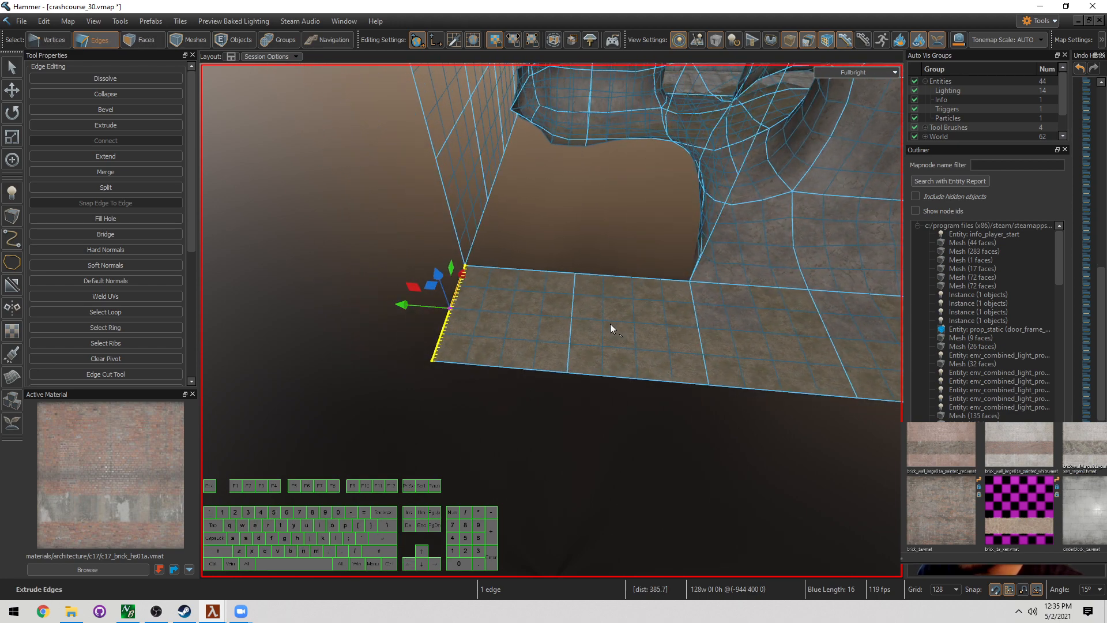
left_click(627, 276)
key("w")
right_click_drag(628, 276, 593, 314)
key("shift")
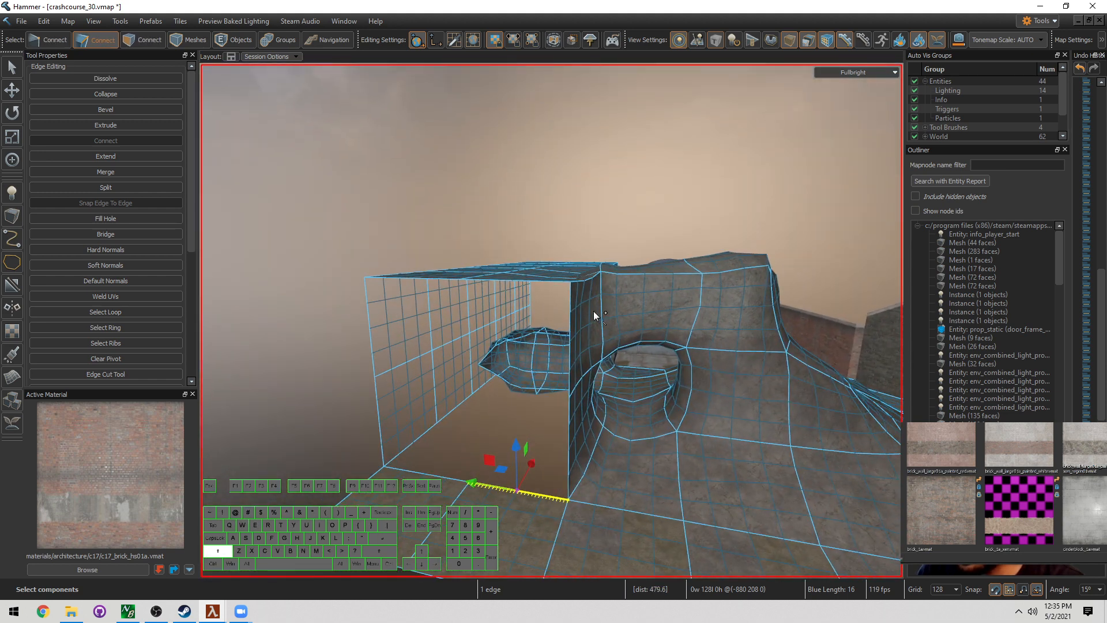
key("shift+Up")
key("shift+Up")
Extrude the strip's remaining inner edge upward in two 128-unit segments to close off the end of the block
key("w")
key("a")
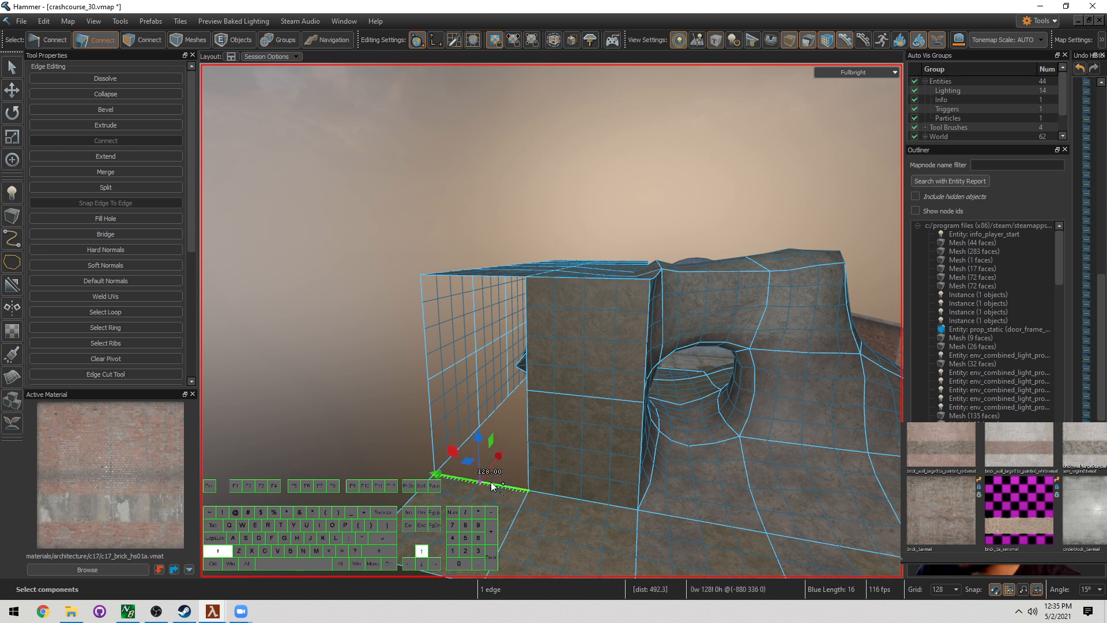
key("shift+Up")
key("shift+Up")
Try sculpting the new end wall with the displacement brush at radius 64 and strength 50
scroll(544, 382, "up", 2)
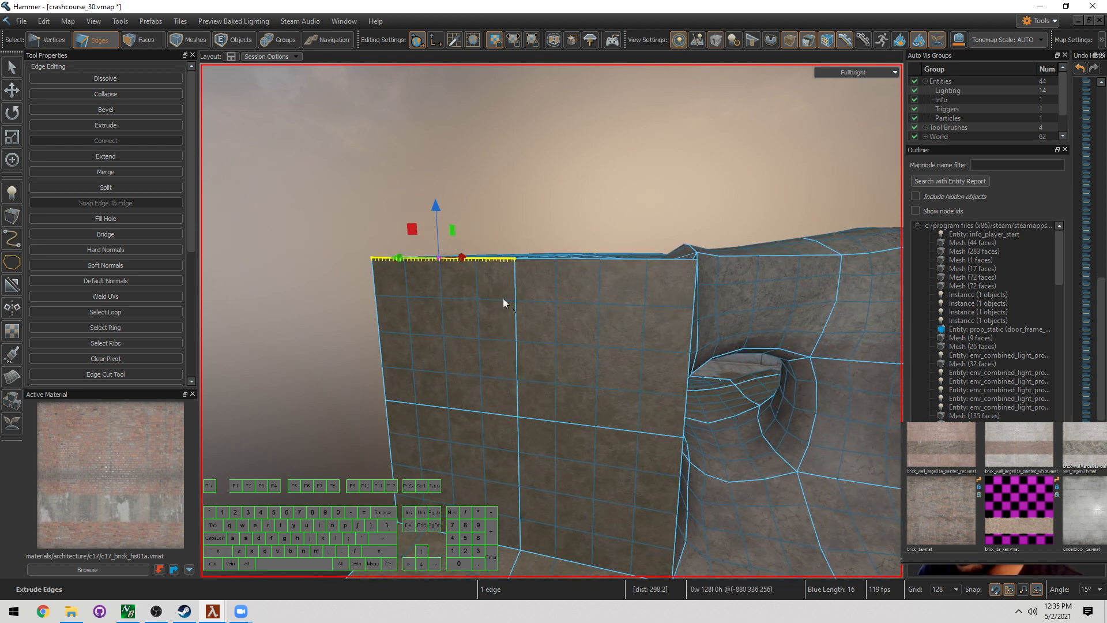
right_click_drag(529, 303, 529, 355)
key("w")
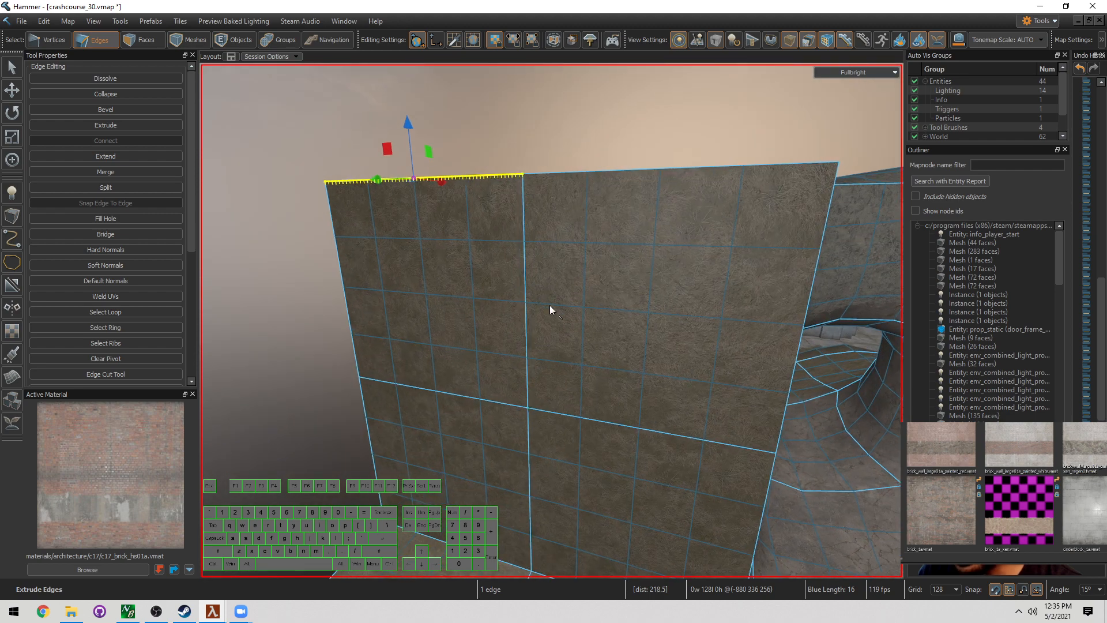
scroll(571, 317, "up", 2)
scroll(586, 307, "down", 3)
key("shift+d")
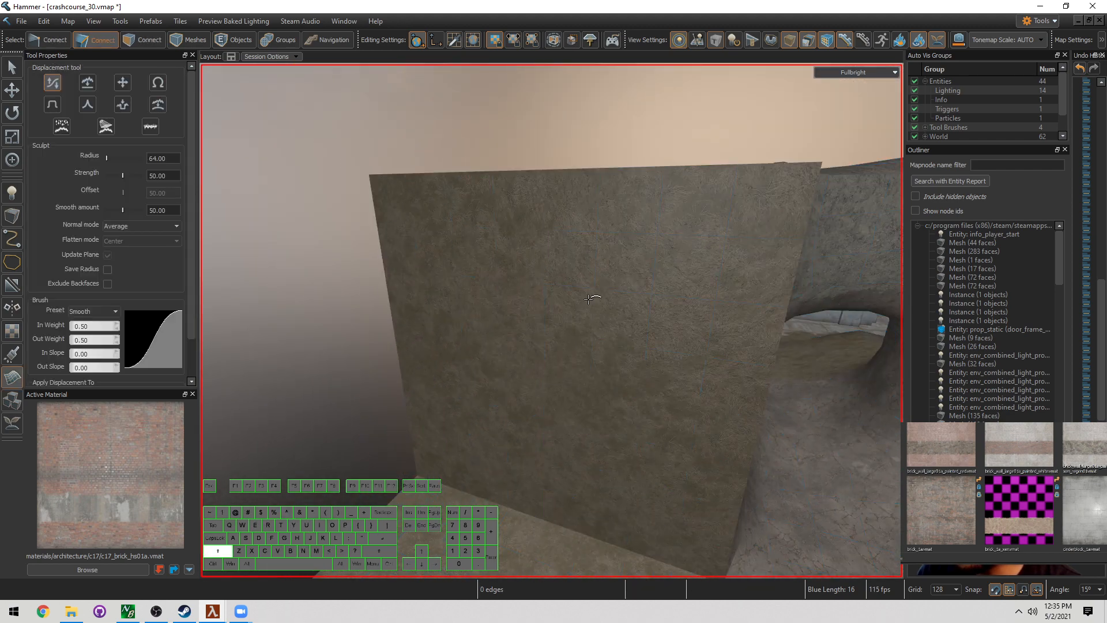
left_click_drag(507, 321, 565, 346)
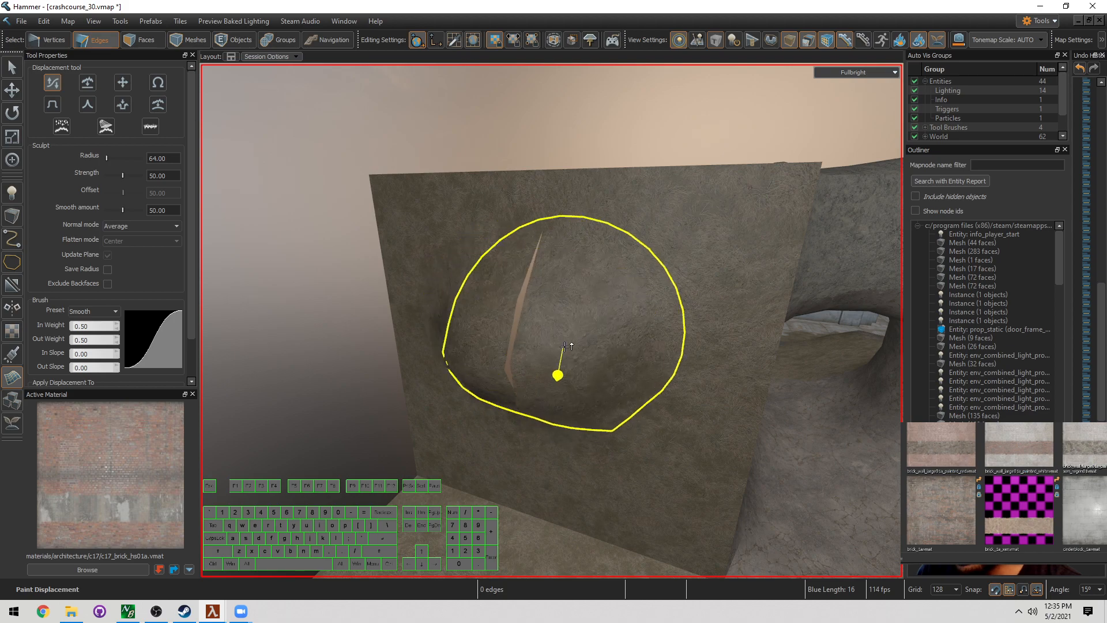
right_click_drag(566, 347, 551, 321)
key("w")
left_click_drag(566, 404, 526, 361)
Examine the sculpted end wall's seams and its corner with the pipe wall
key("w")
mouse_move(527, 361)
right_mouse_down()
mouse_move(551, 321)
mouse_move(519, 347)
right_mouse_up()
key("s")
key("a")
key("s")
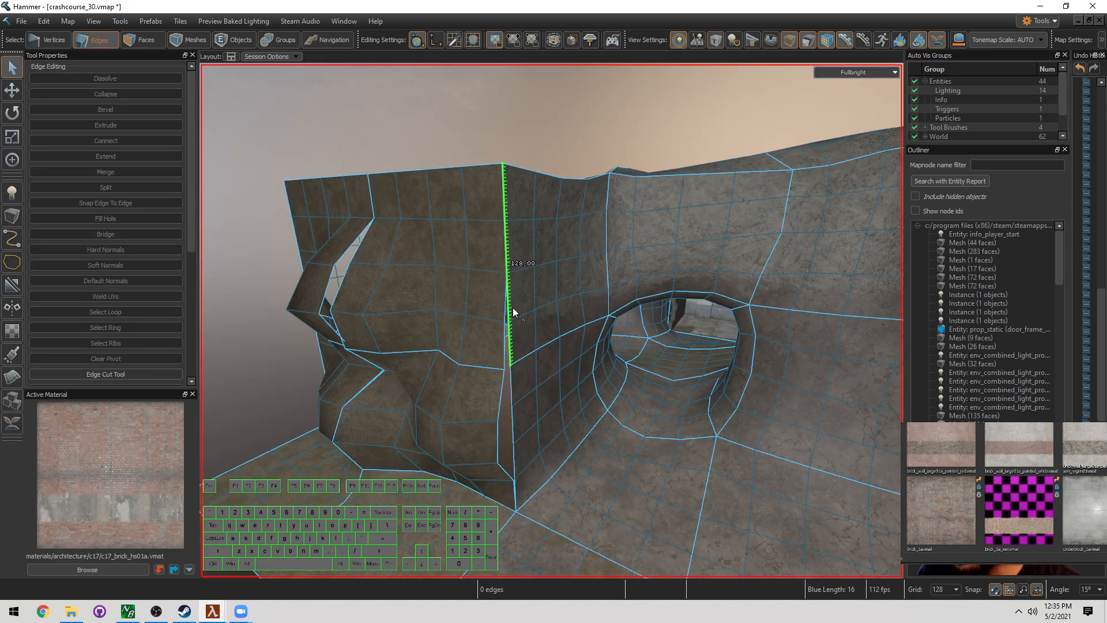
key("w")
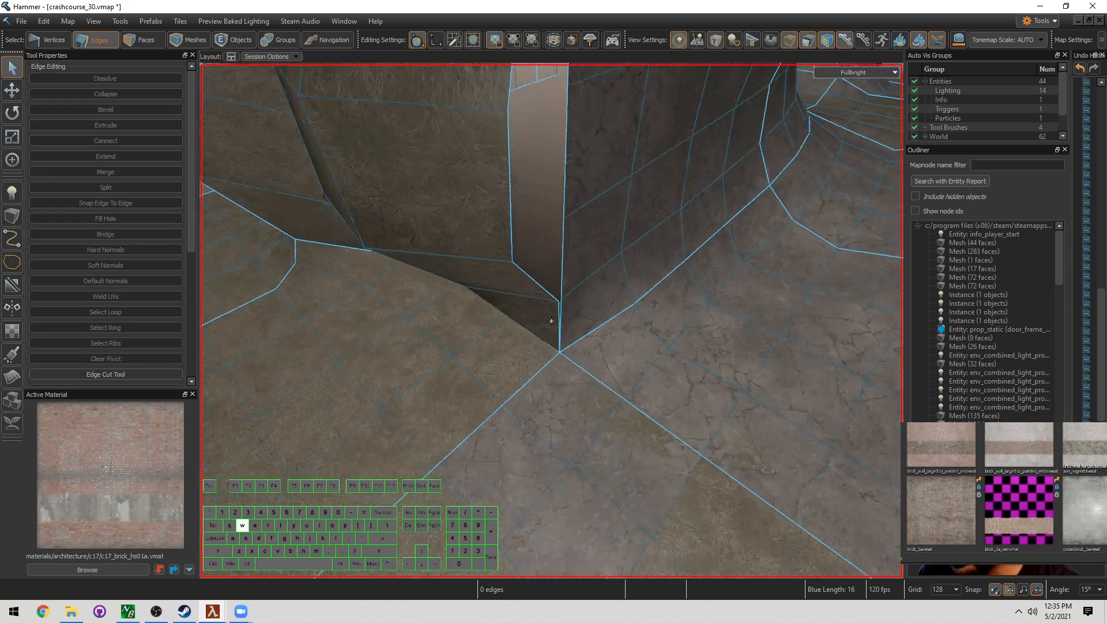
key("s")
key("d")
right_click_drag(578, 383, 565, 303)
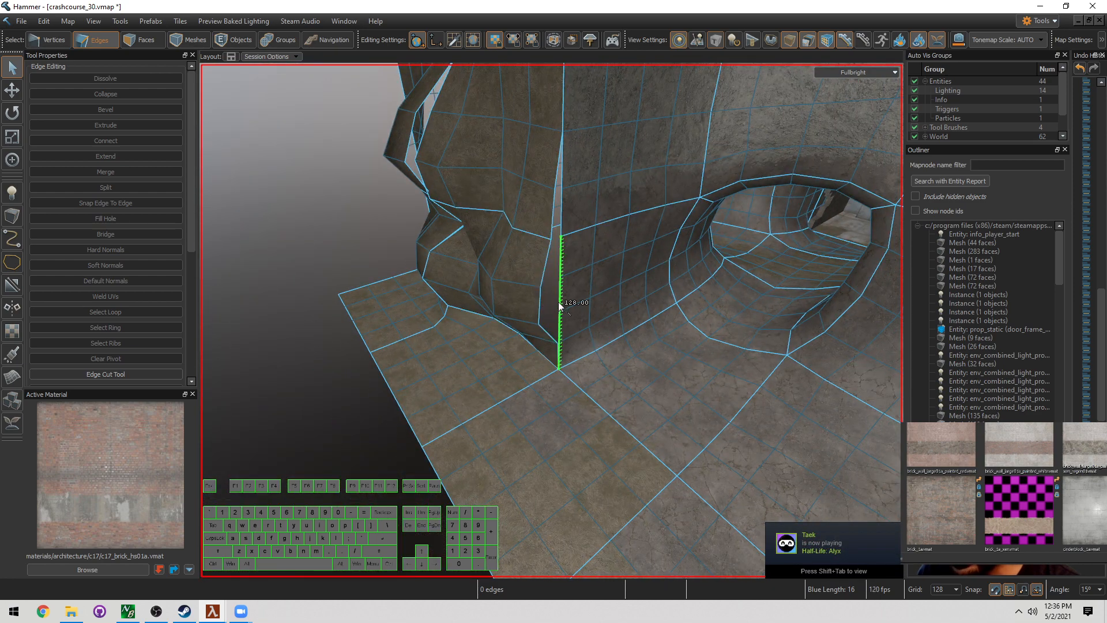
Undo the displacement sculpting on the end wall
key("ctrl+z")
key("ctrl+z")
key("ctrl+z")
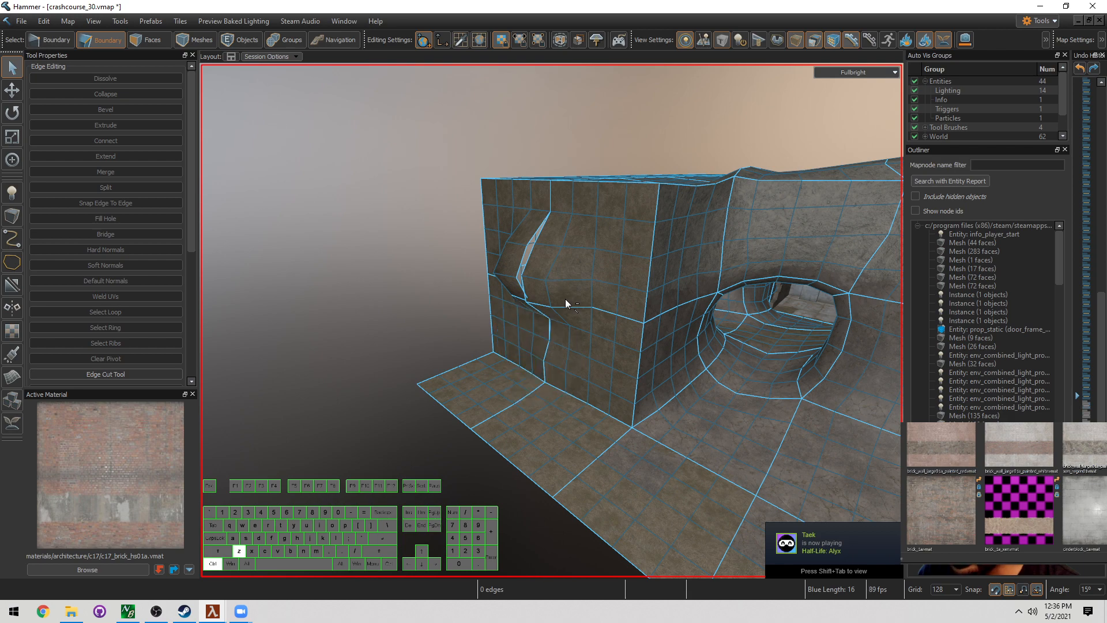
key("ctrl+z")
key("ctrl+z")
key("ctrl+z")
Merge the overlapping edges along the end wall's vertical middle seam
key("a")
right_click_drag(547, 274, 516, 301)
key("d")
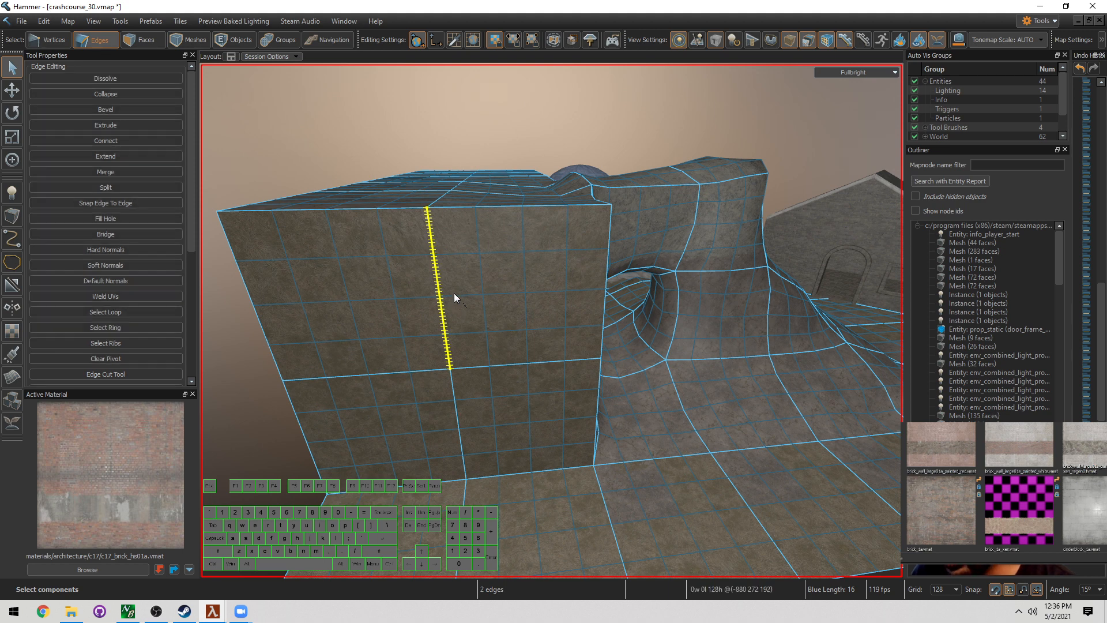
key("m")
left_click(473, 402)
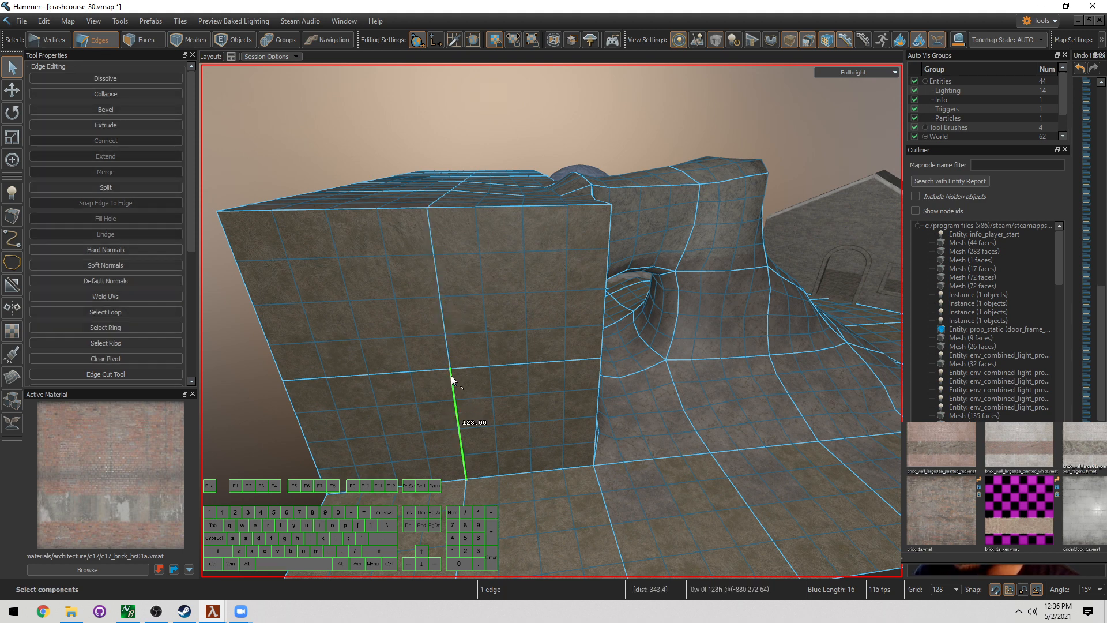
left_click(444, 330)
Merge the overlapping vertical edges along the corner where the end wall meets the pipe wall
key("d")
right_click_drag(456, 409, 551, 320)
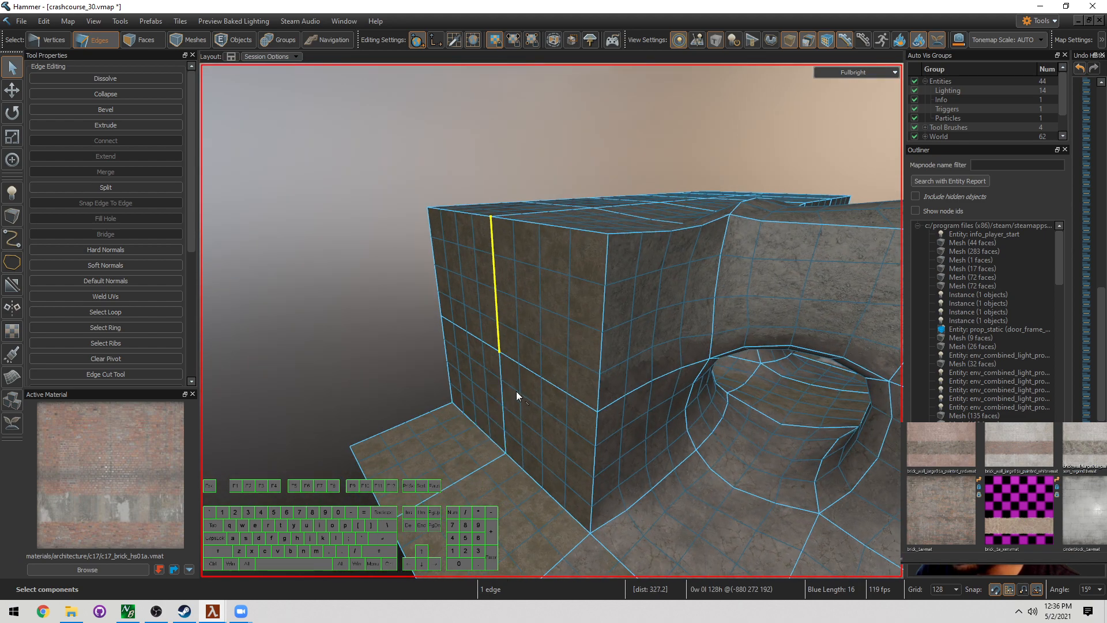
key("d")
right_click_drag(517, 396, 551, 320)
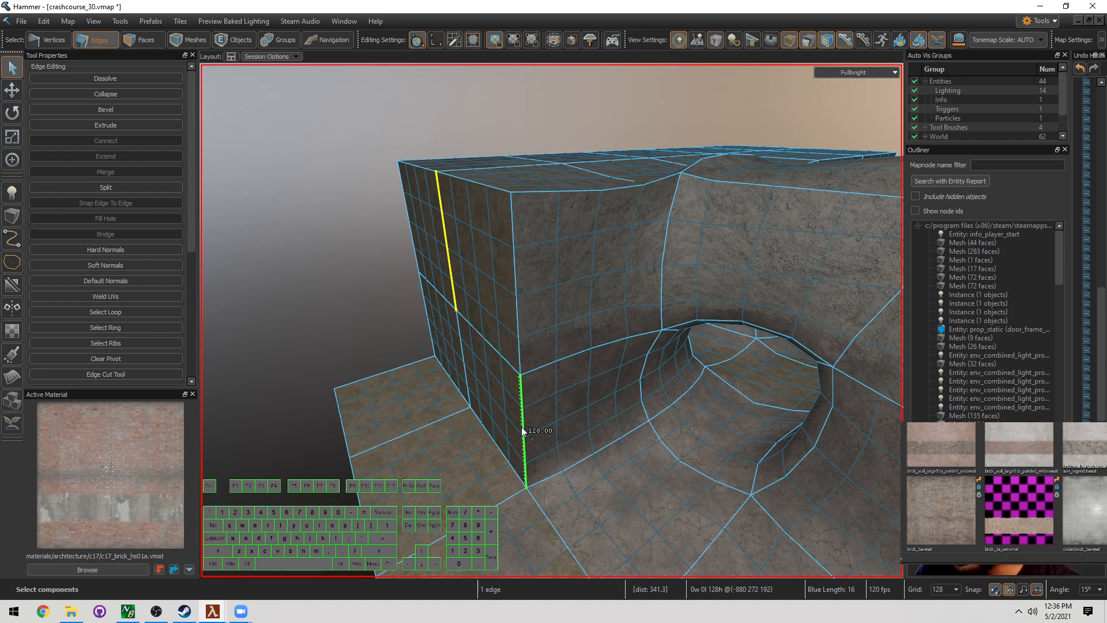
key("w")
right_click_drag(522, 431, 669, 312)
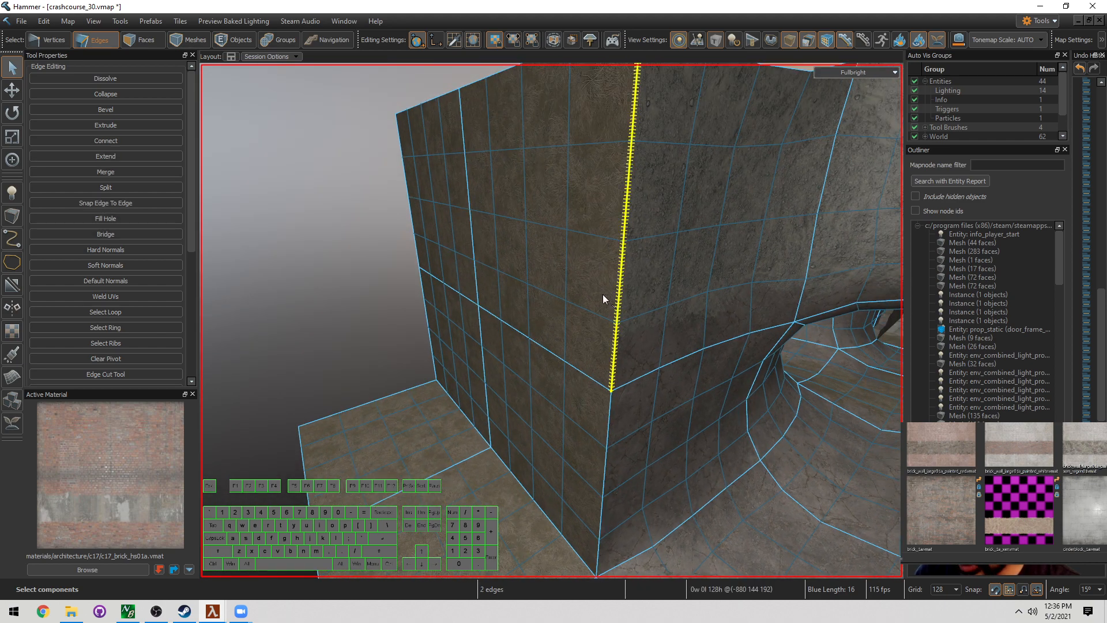
key("m")
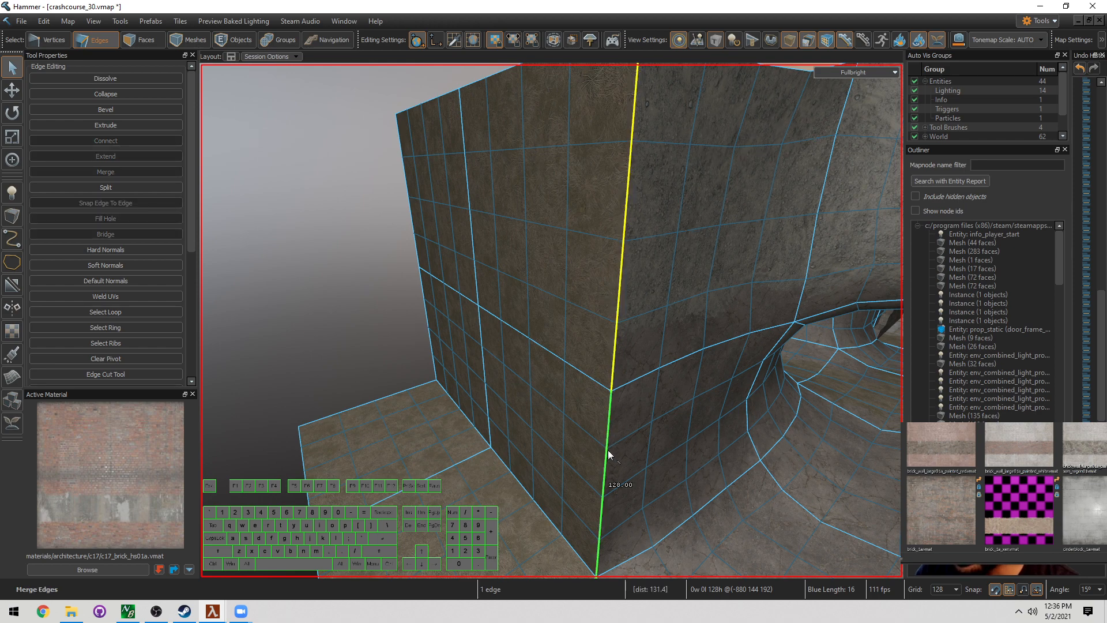
key("s")
right_click_drag(608, 454, 575, 402)
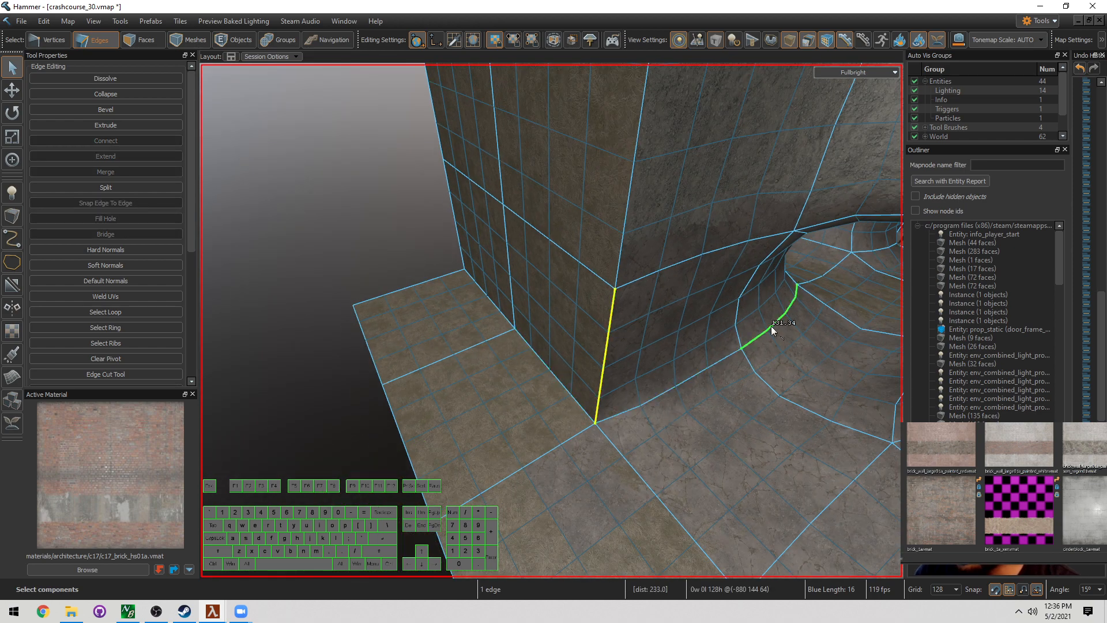
Smooth the displacement at the base of the corner where the end wall meets the pipe wall and ground
right_click_drag(509, 321, 541, 321)
key("s")
key("shift+d")
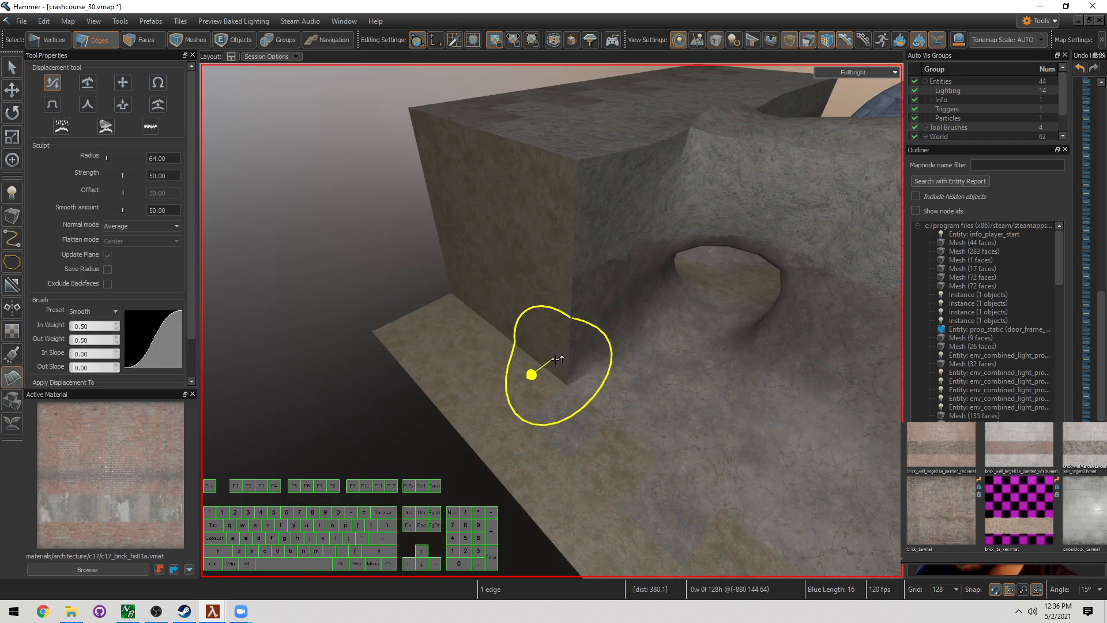
scroll(562, 386, "up", 1)
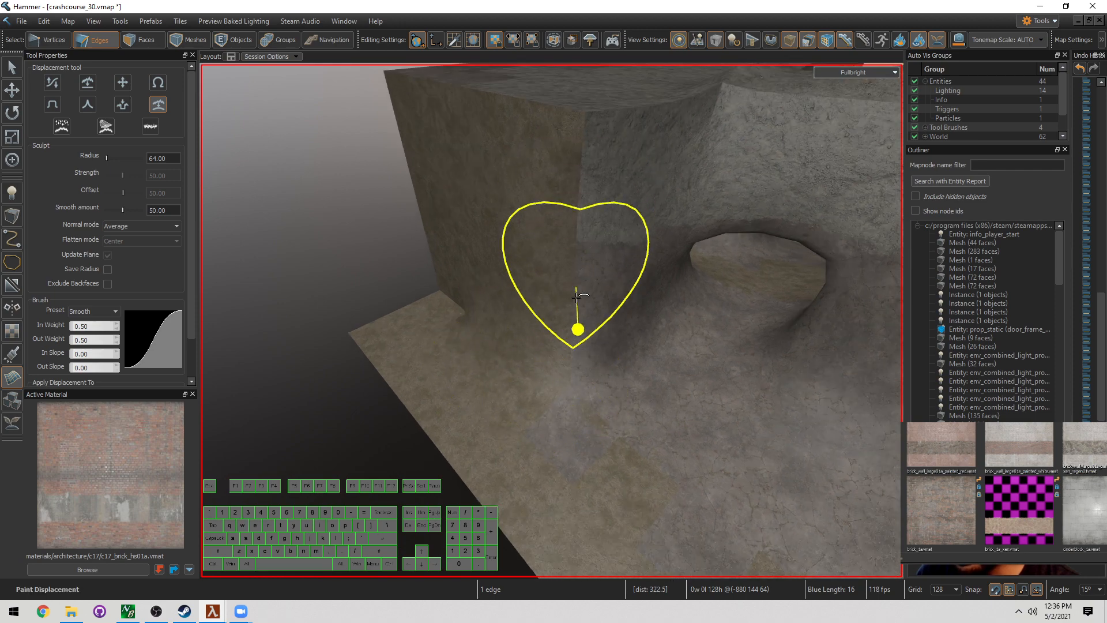
key("a")
right_click_drag(573, 315, 523, 374)
key("d")
Extrude the row of open outer edges along the long back wall's base outward into a 128-unit ground strip
key("2")
key("2")
key("a")
key("s")
key("3")
key("2")
left_click(444, 354)
key("a")
right_click_drag(444, 355, 526, 230)
double_click(469, 257, "shift")
key("d")
key("shift+Left")
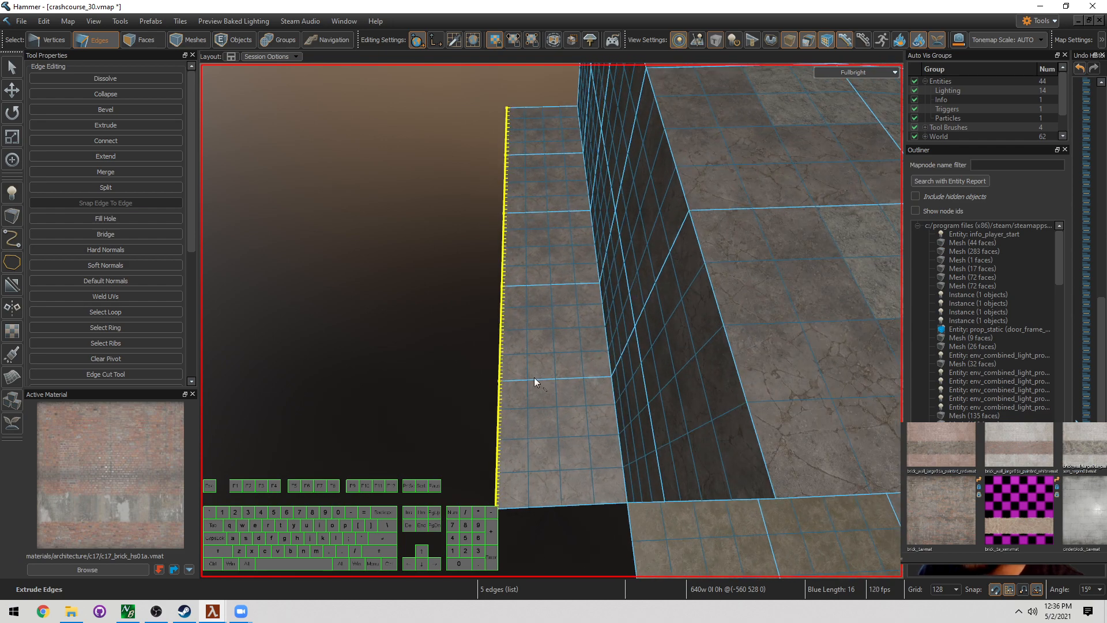
Extrude the new ground strip's end across the open corner gap and merge it with the neighbouring strip
left_click(555, 211)
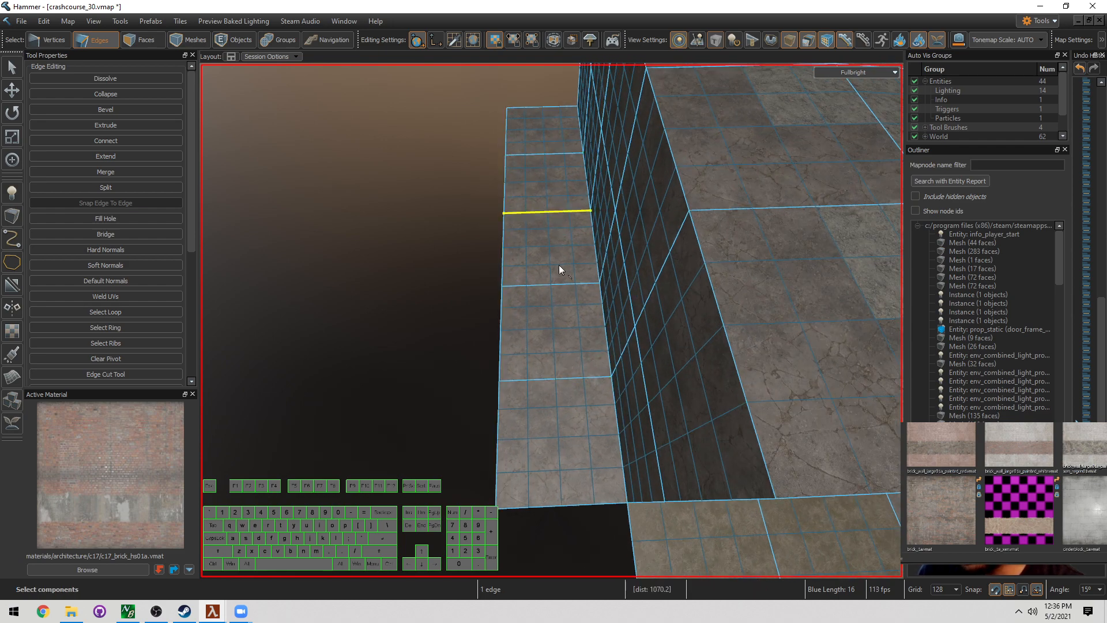
key("a")
right_click_drag(562, 394, 561, 320)
left_click(560, 316)
key("w")
key("d")
key("shift+Right")
left_click_drag(616, 252, 608, 182)
key("m")
Extrude the two top edges at the terrain block's open end downward twice by 128 units to form an end wall
right_click_drag(607, 178, 551, 321)
key("3")
key("s")
key("w")
key("a")
right_click_drag(521, 361, 536, 283)
key("2")
key("s")
key("a")
left_click(536, 284)
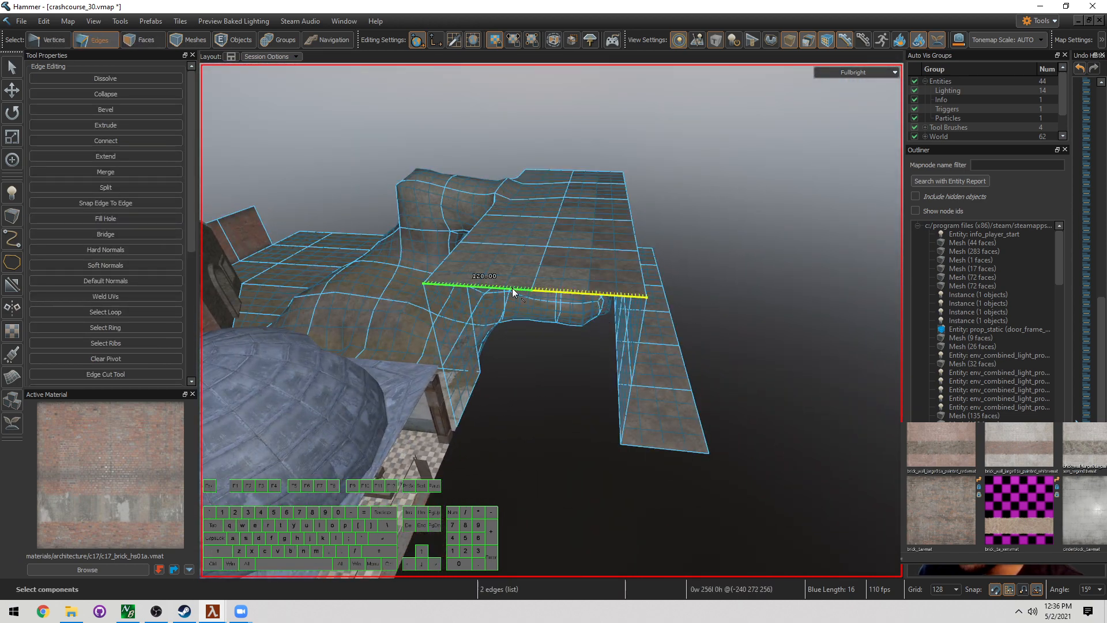
key("d")
key("shift+Down")
key("d")
key("shift+Down")
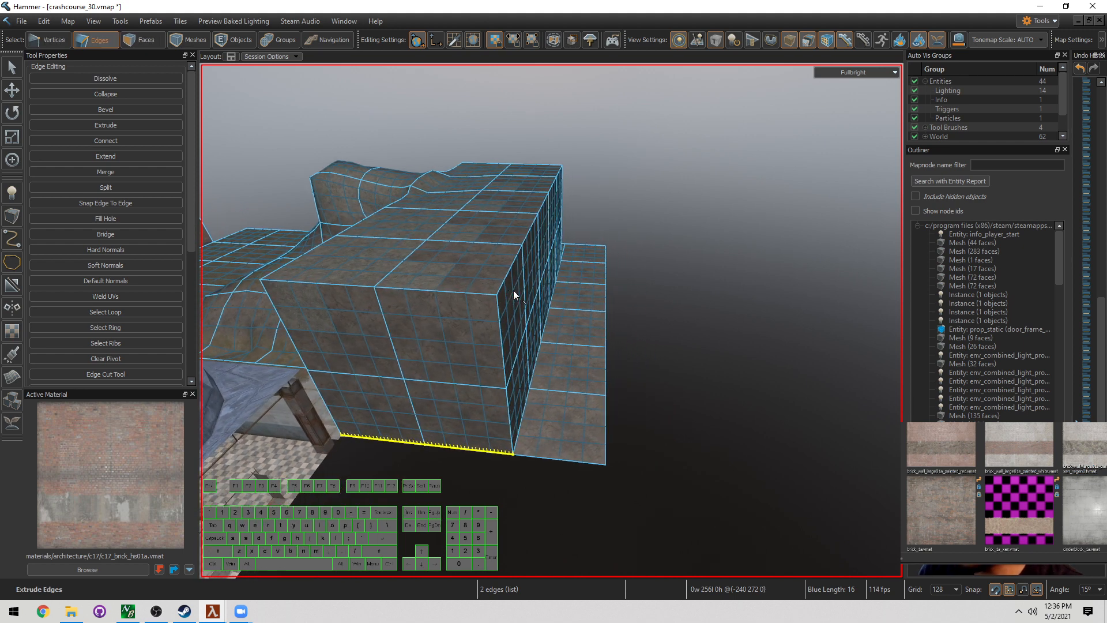
Merge the overlapping vertical edges at the corner where the new end wall meets the long back wall
right_click_drag(513, 289, 446, 352)
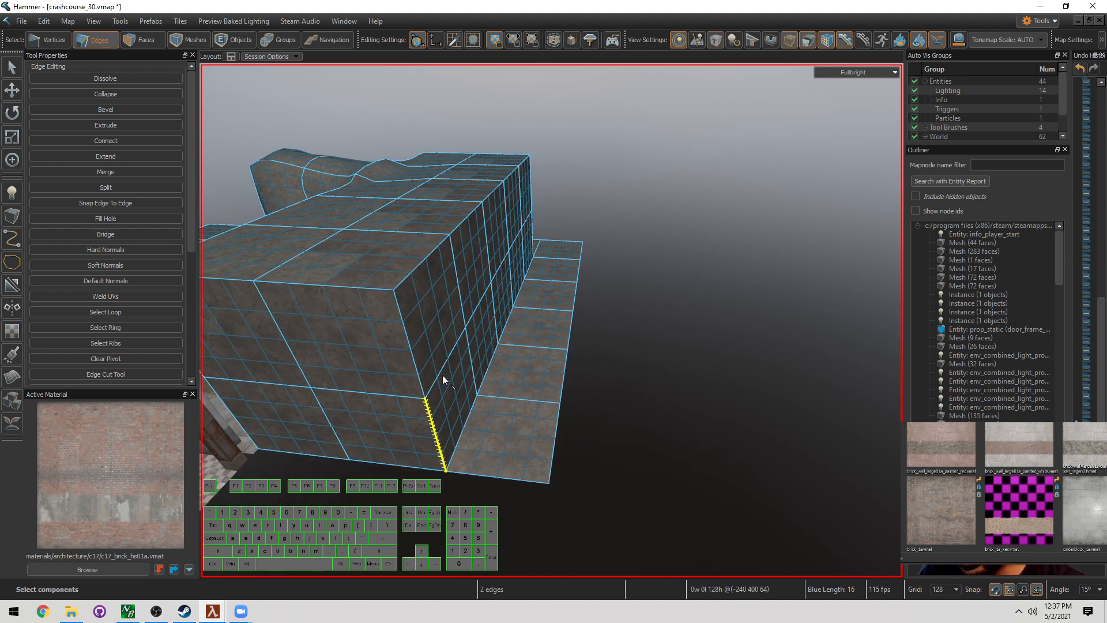
key("m")
left_click(435, 430)
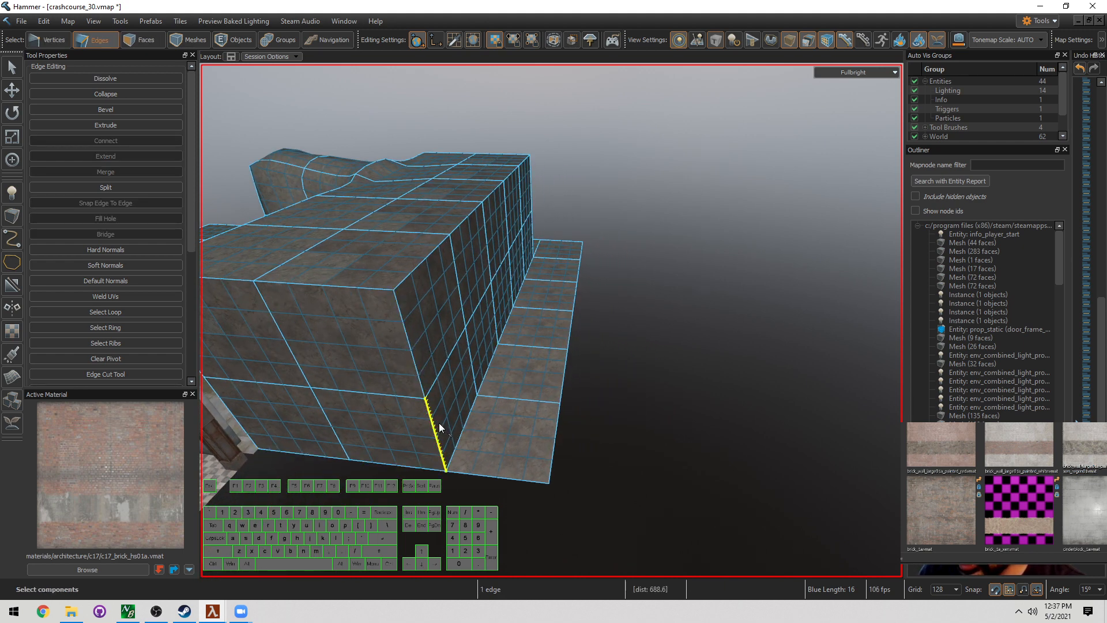
Merge the overlapping vertical edges at the end wall's other corner, beside the domed building
key("w")
key("a")
right_click_drag(427, 427, 527, 227)
key("w")
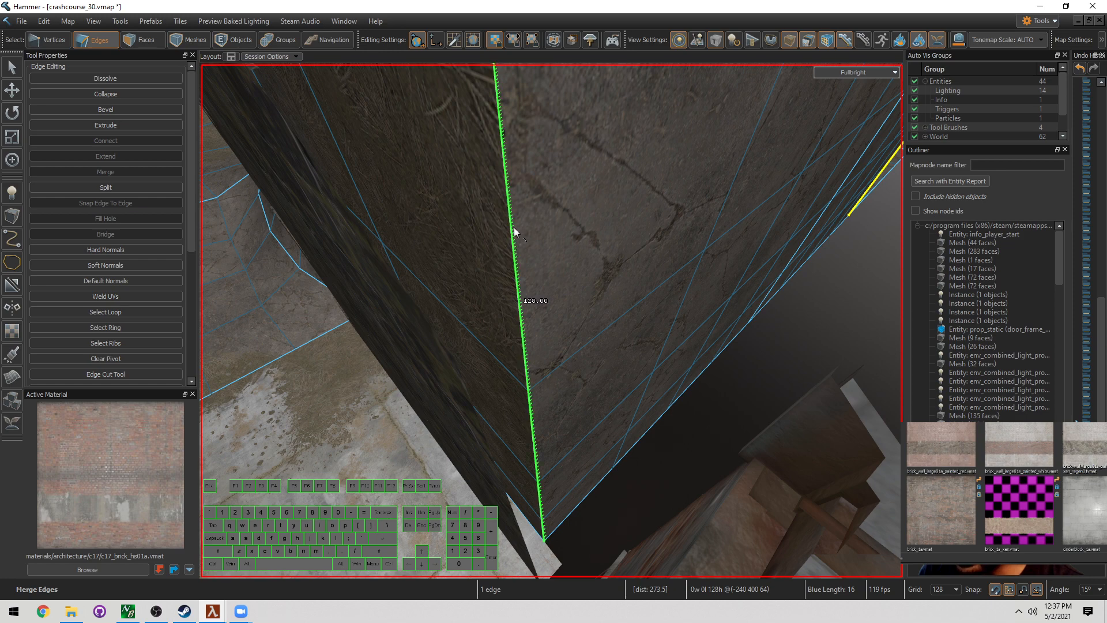
left_click(514, 227)
left_click(503, 228, "ctrl")
scroll(503, 228, "down", 5)
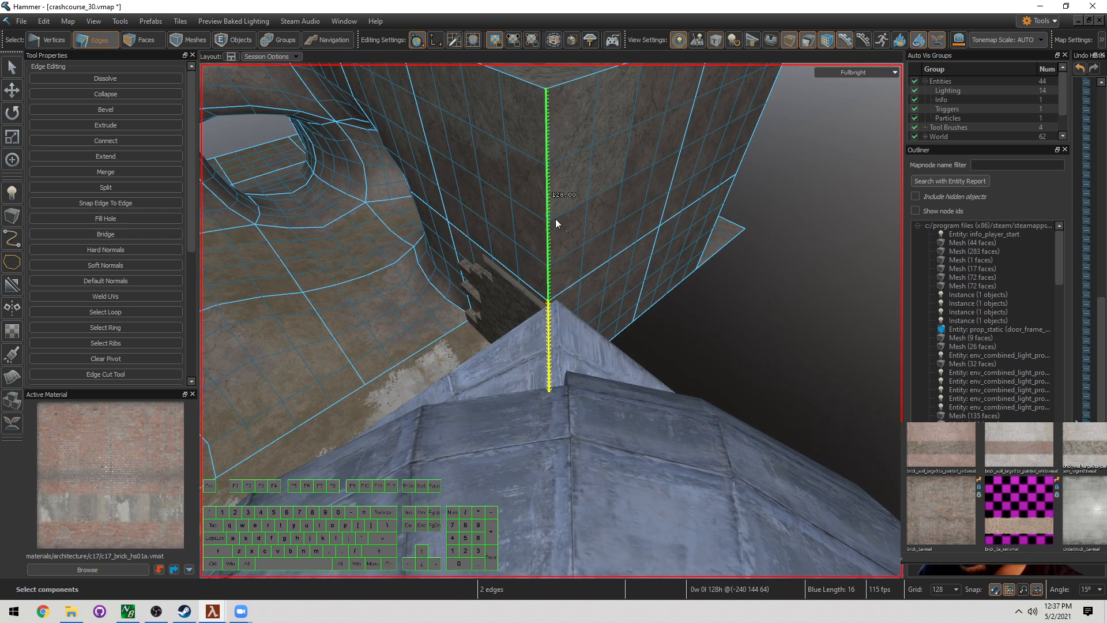
scroll(531, 115, "down", 3)
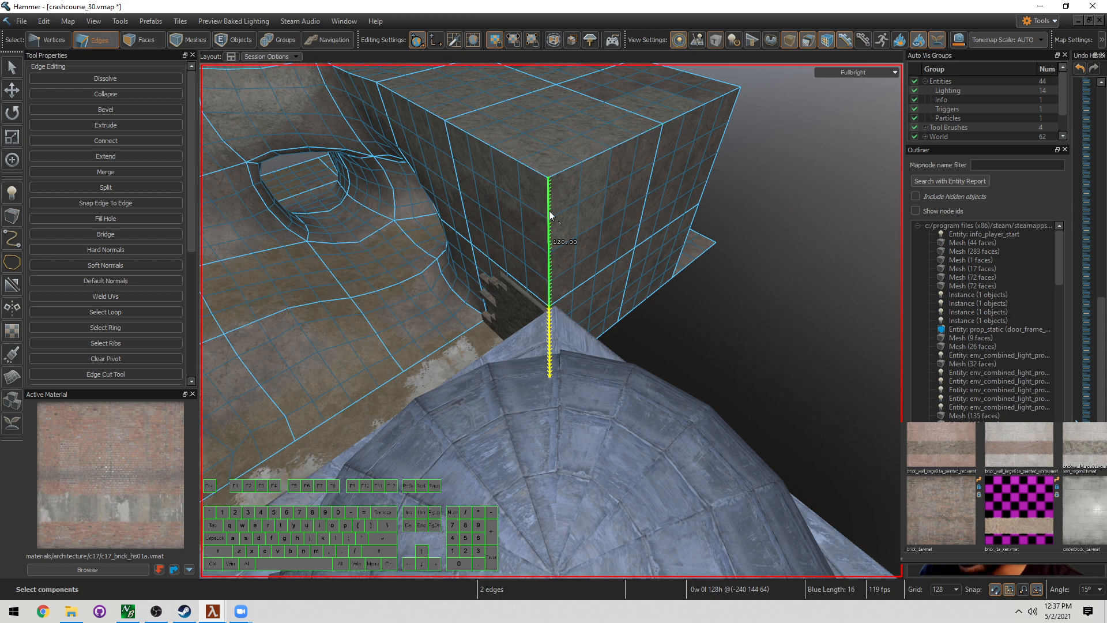
scroll(548, 221, "up", 2)
key("m")
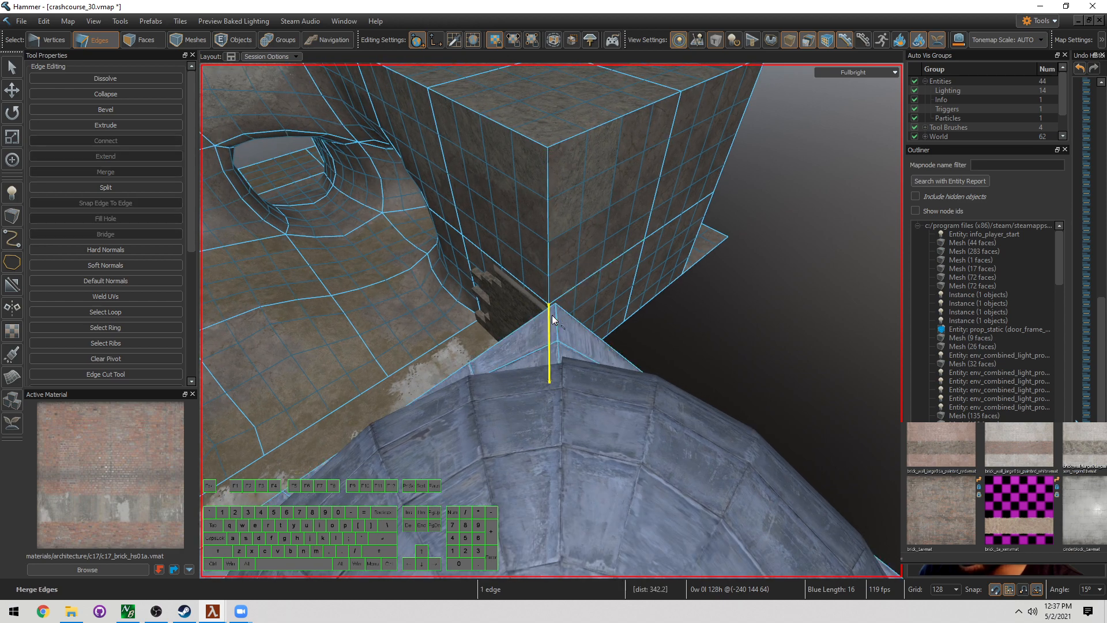
Extrude the end wall's two base edges and the adjoining strip's end edge outward as three 128-unit rows of ground
key("d")
right_click_drag(566, 204, 617, 342)
key("d")
key("a")
key("d")
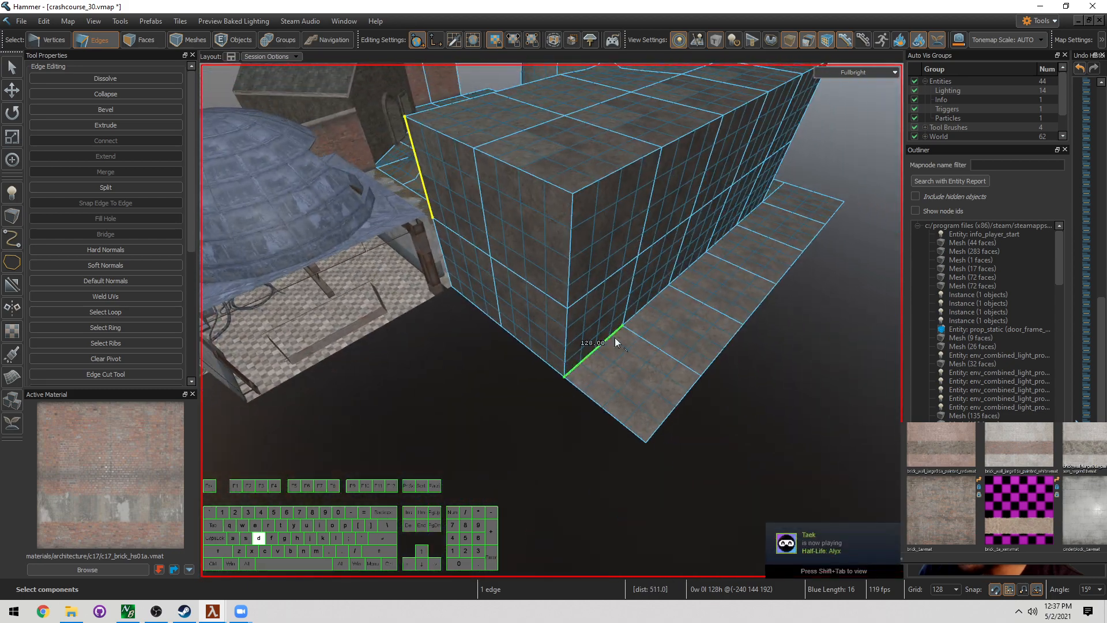
left_click(595, 402)
left_click(488, 318, "shift")
right_click_drag(488, 318, 501, 321)
key("shift+Left")
key("s")
key("d")
key("shift+Left")
key("shift+Left")
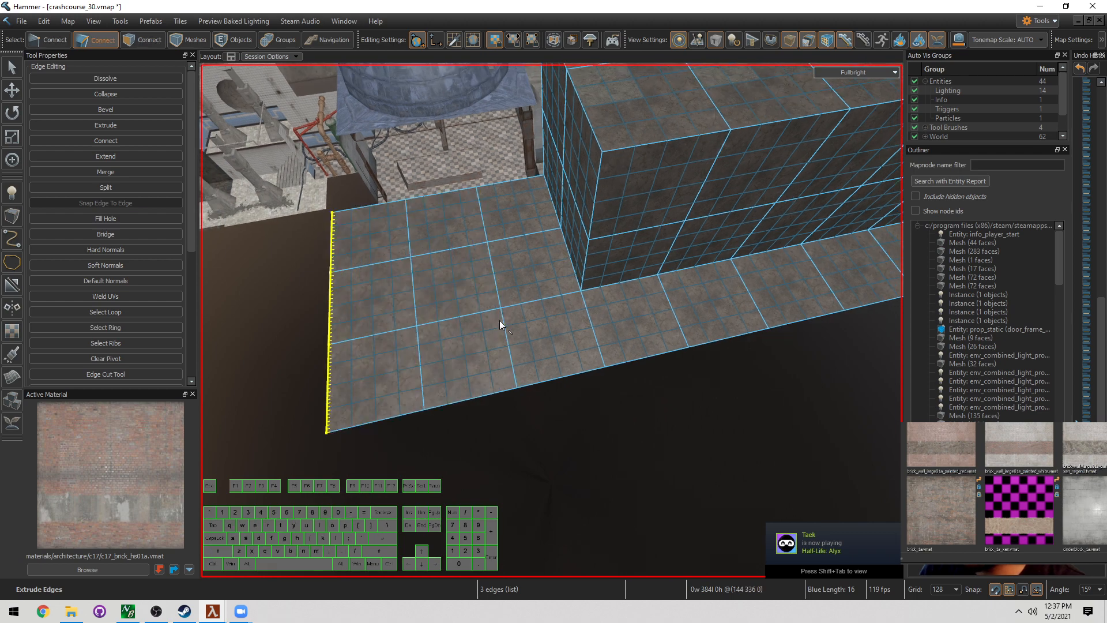
Extrude the brick wall's open end edge 128 units along the ground
key("a")
key("w")
key("d")
key("a")
key("s")
right_click_drag(607, 300, 623, 278)
key("3")
key("s")
key("d")
key("5")
key("d")
key("w")
key("2")
left_click(623, 278)
key("shift")
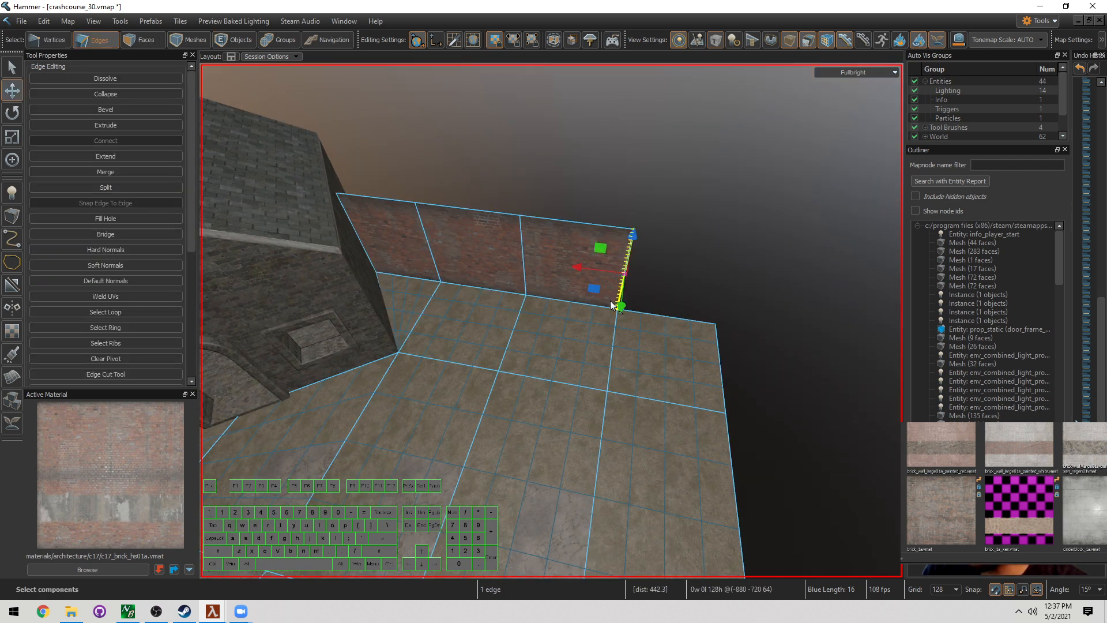
left_click_drag(713, 286, 701, 286)
key("bracketleft")
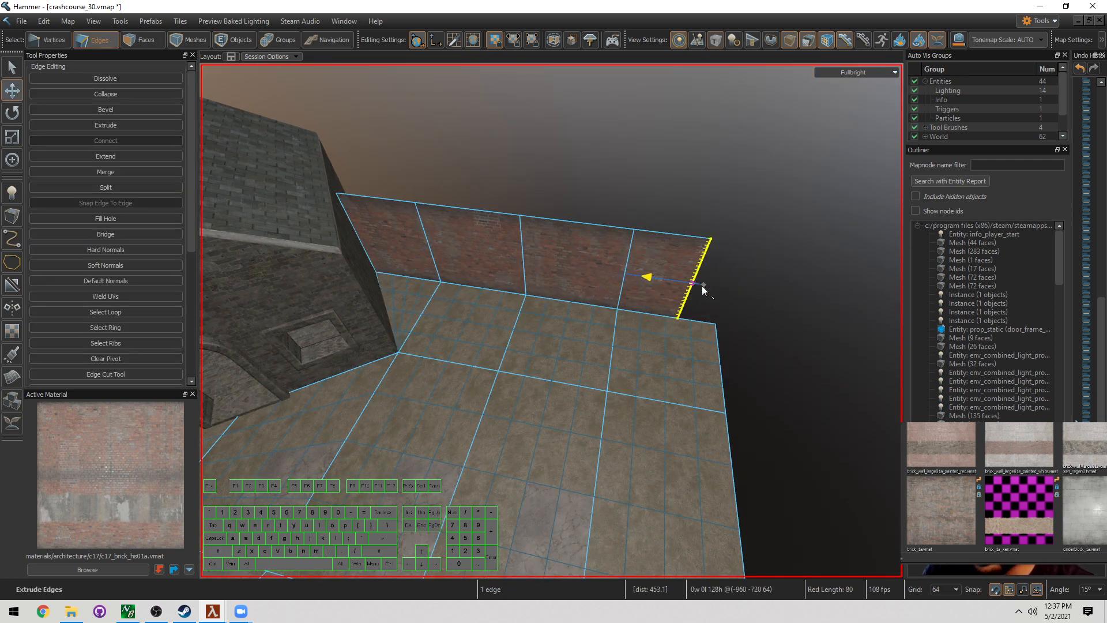
left_click(763, 282)
Extrude the brick wall's top edges backward to give the wall thickness, and select the four new top faces
key("s")
right_click_drag(763, 282, 712, 255)
key("w")
key("a")
left_click(654, 374)
key("shift")
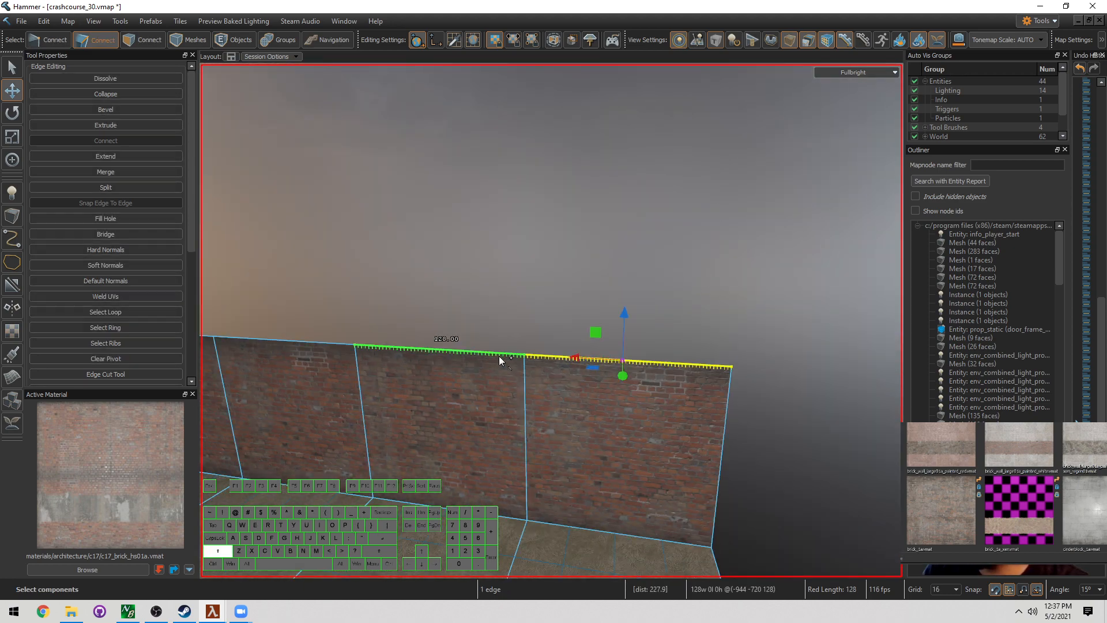
left_click(355, 345, "shift")
right_click_drag(356, 345, 716, 354)
key("s")
key("shift")
key("a")
key("3")
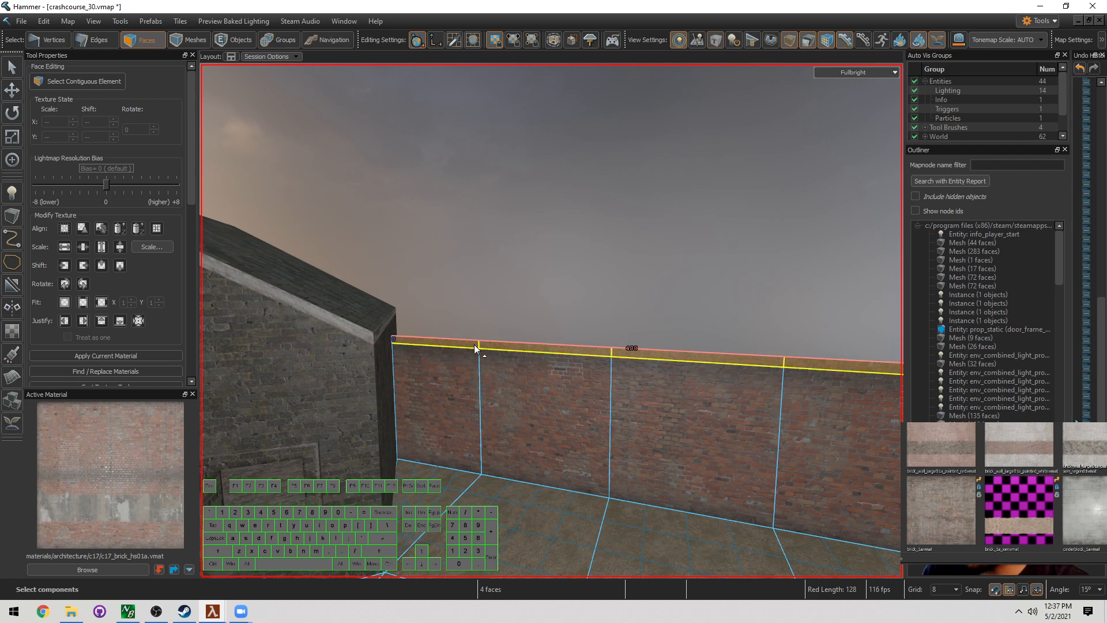
Try deleting the seven block-light faces of the walls around the domed building, and undo the deletion
key("w")
right_click_drag(477, 349, 576, 285)
left_click(473, 286)
key("w")
key("d")
key("s")
key("w")
key("s")
key("d")
mouse_move(576, 280)
left_mouse_down()
mouse_move(560, 388)
mouse_move(495, 313)
mouse_move(505, 304)
left_mouse_up()
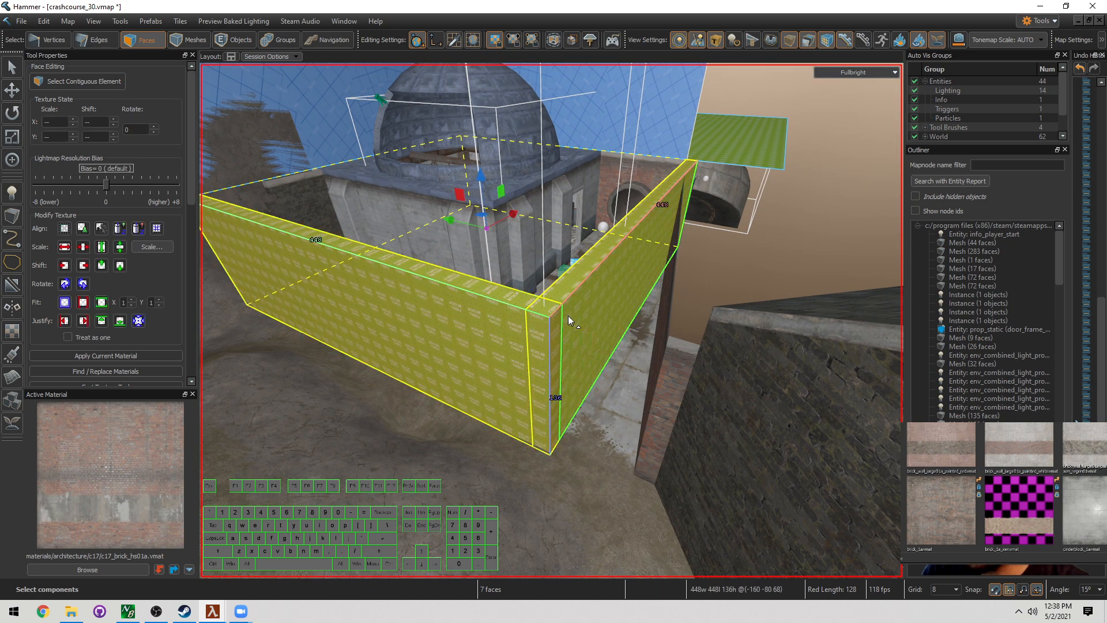
scroll(572, 323, "down", 4)
scroll(572, 326, "up", 3)
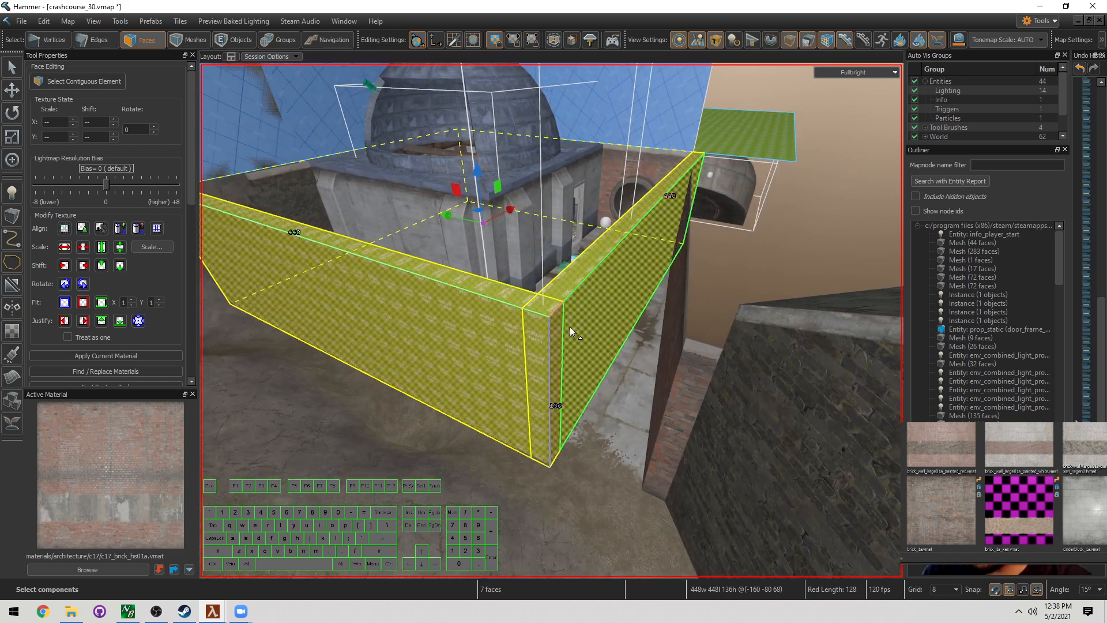
key("Delete")
mouse_move(570, 327)
right_mouse_down()
mouse_move(551, 321)
mouse_move(611, 220)
right_mouse_up()
key("ctrl+z")
Wrap the domed building's concrete wall texture onto the eight block-light faces around the window opening
key("5")
key("3")
left_click(508, 323)
key("w")
key("a")
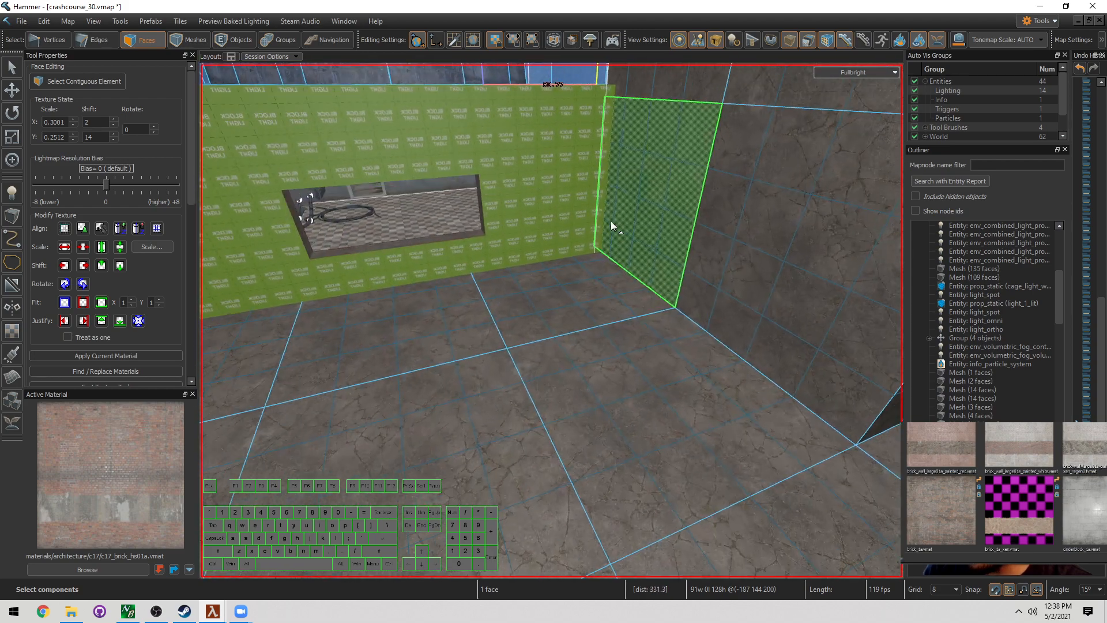
left_click(708, 250)
left_click(744, 303, "ctrl")
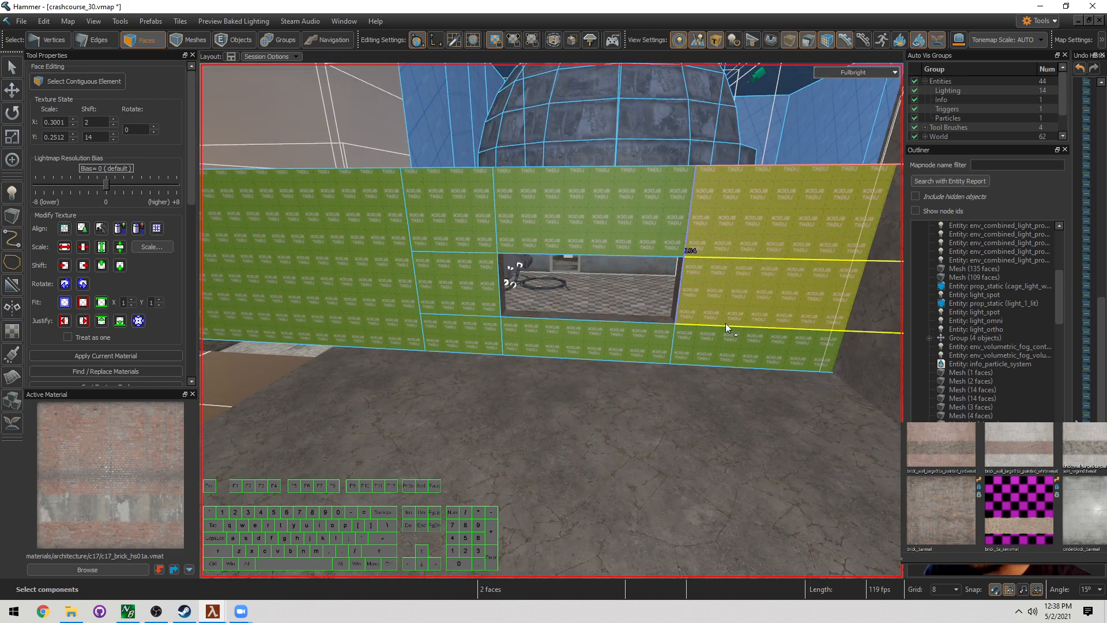
left_click(469, 245, "ctrl")
left_click(598, 227, "ctrl")
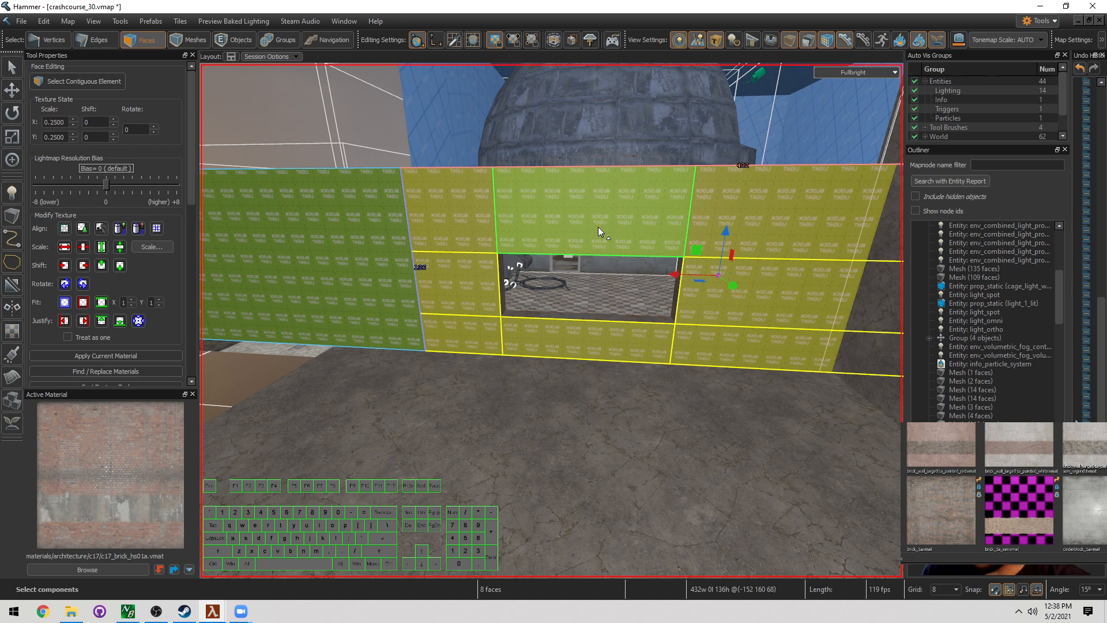
scroll(597, 227, "down", 2)
right_click_drag(598, 227, 552, 321)
right_click(579, 268, "alt+shift")
key("a")
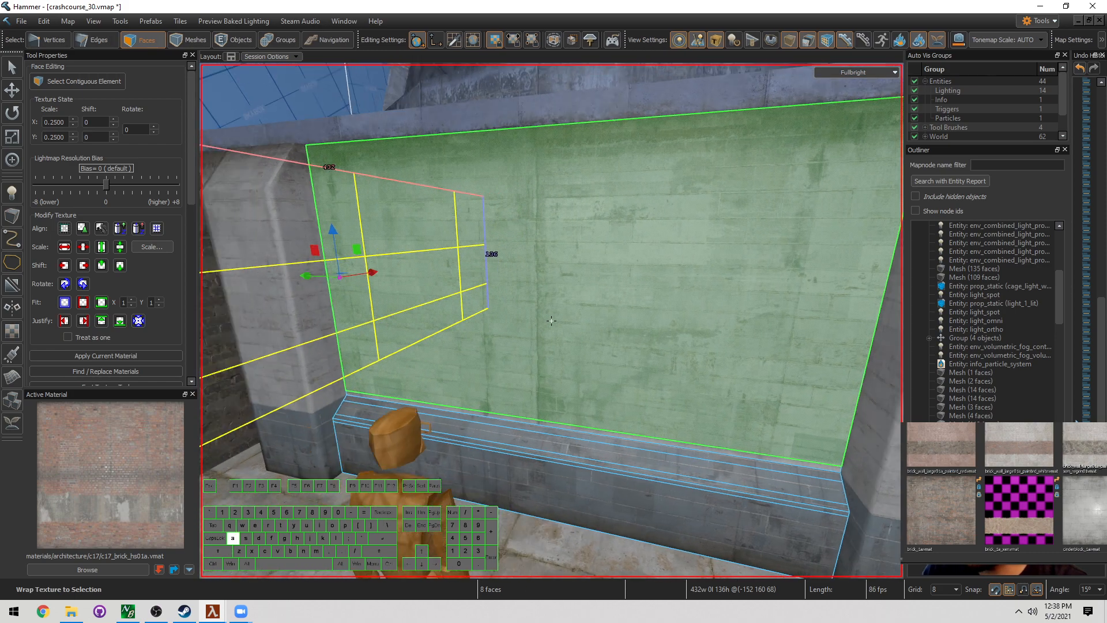
key("s")
key("Escape")
Extrude the three vertical edges bordering the untextured block-light section diagonally to the ground's outer edge as an angled concrete wall
right_click_drag(434, 210, 590, 327)
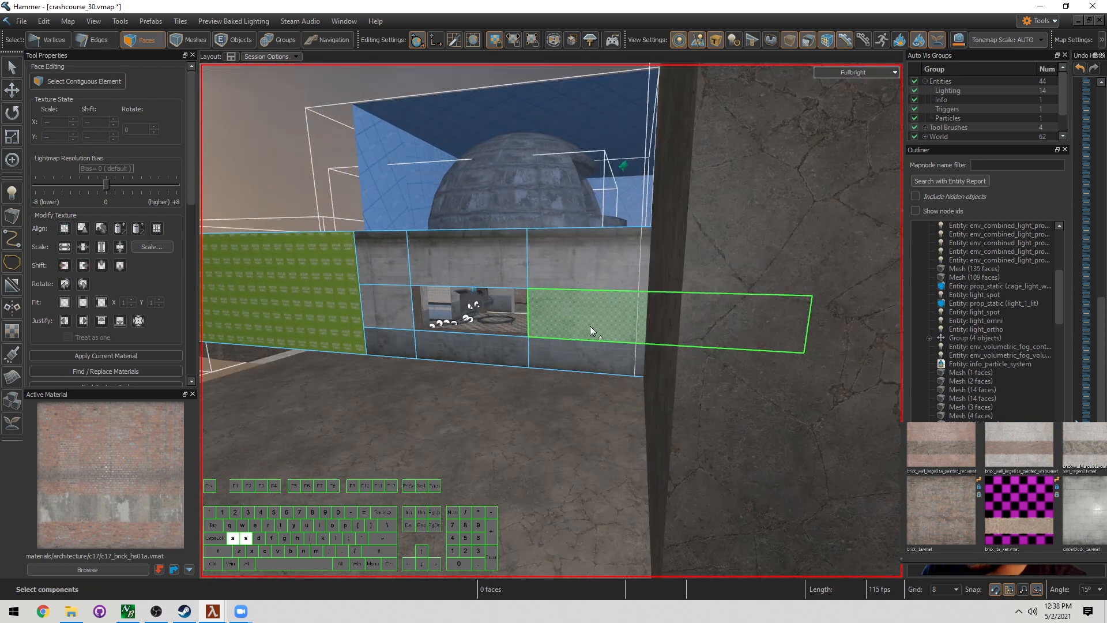
key("w")
right_click_drag(424, 319, 565, 321)
key("2")
left_click(582, 264)
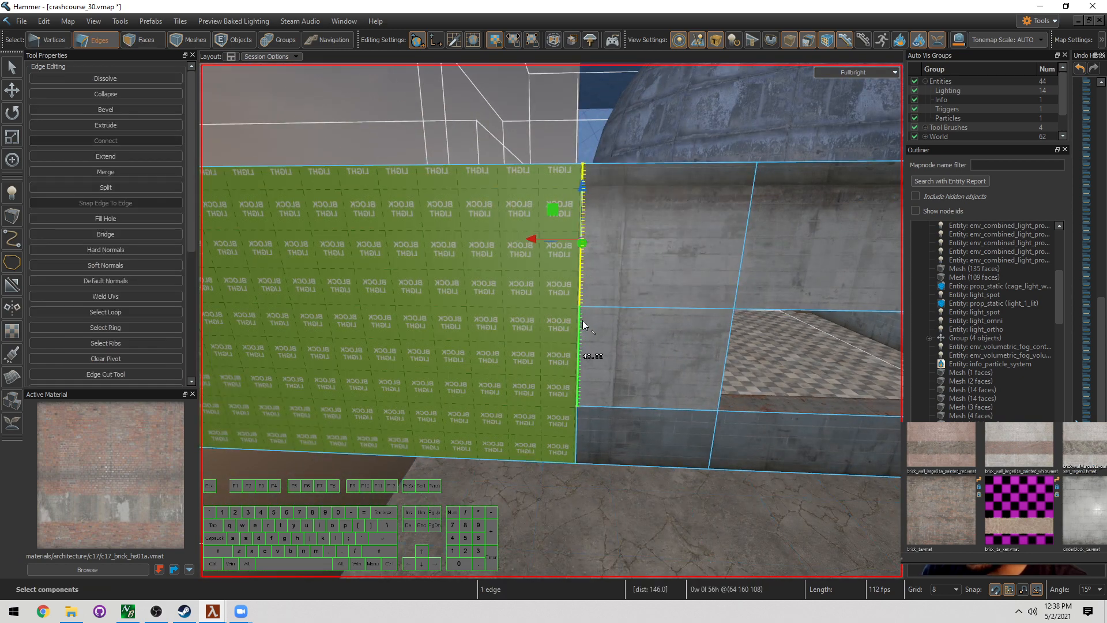
key("3")
key("2")
key("3")
left_click(586, 271)
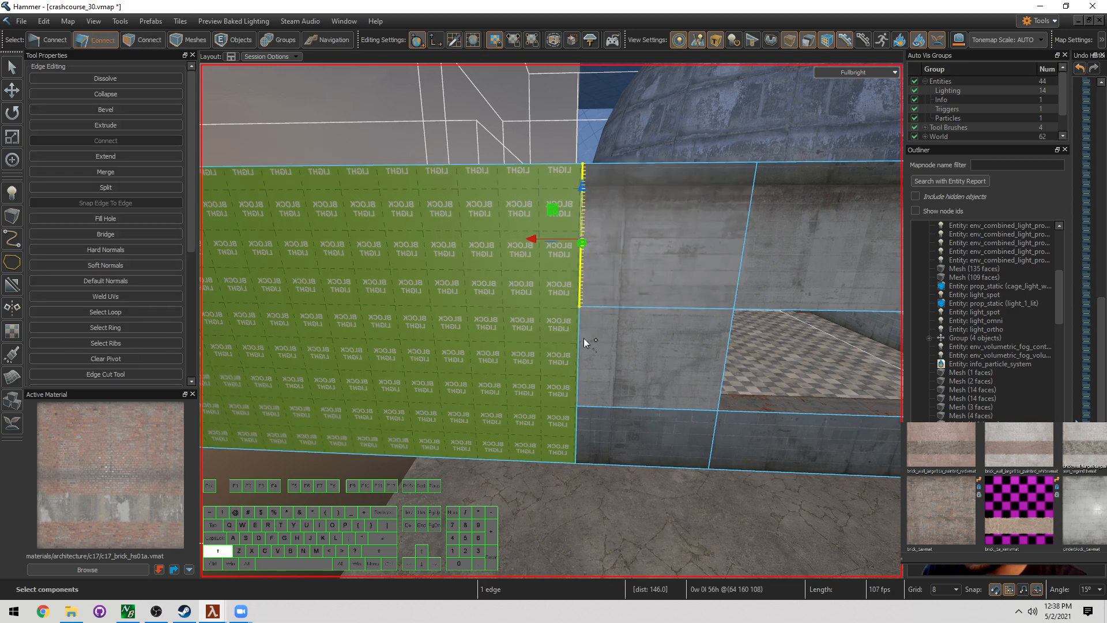
left_click(582, 381, "shift")
left_click(579, 434, "shift")
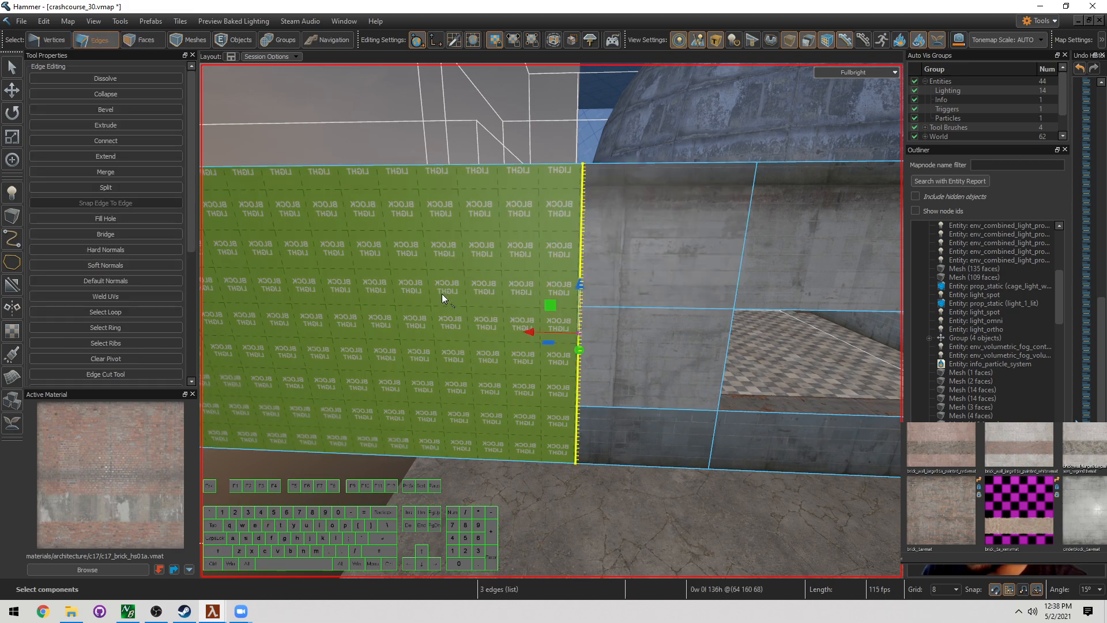
right_click_drag(441, 293, 526, 251)
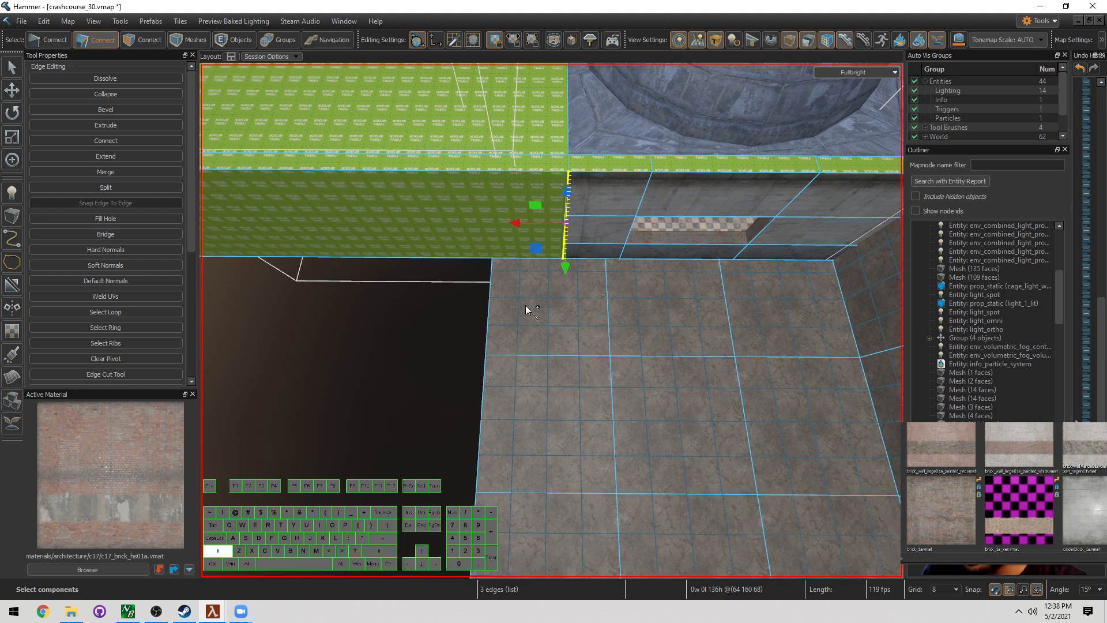
left_click(535, 257, "ctrl")
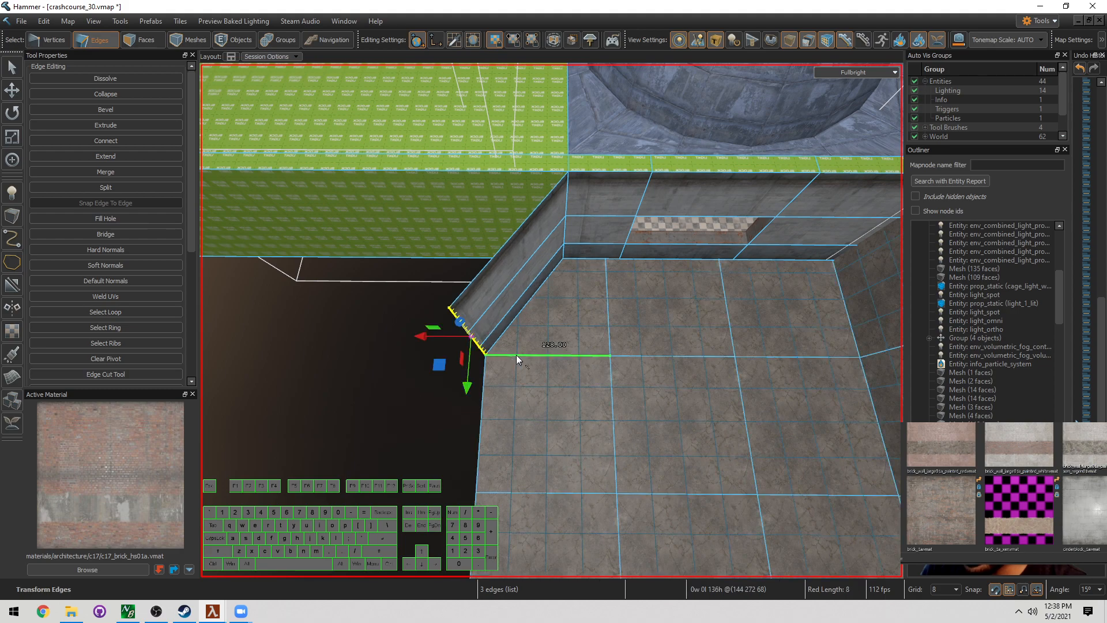
right_click_drag(517, 359, 551, 321)
key("a")
left_click(452, 421)
Examine the extended terrain together with the brick wall, the domed building and the gabled building
key("a")
right_click_drag(451, 421, 551, 320)
key("w")
key("d")
key("w")
key("a")
key("d")
key("w")
key("d")
key("s")
key("shift+s")
key("shift+o")
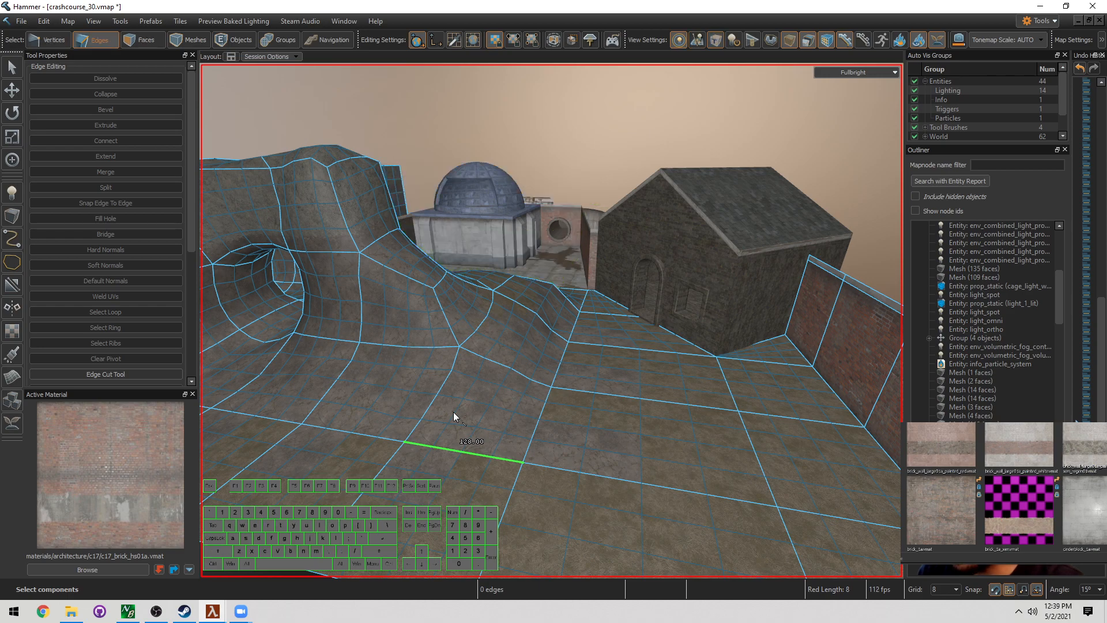
Examine the terrain's edge layout around the rock mound with the tunnel opening and the ground leading to the buildings
key("a")
mouse_move(496, 351)
right_mouse_down()
mouse_move(551, 320)
mouse_move(496, 408)
right_mouse_up()
key("d")
key("w")
key("s")
key("a")
key("w")
key("s")
key("d")
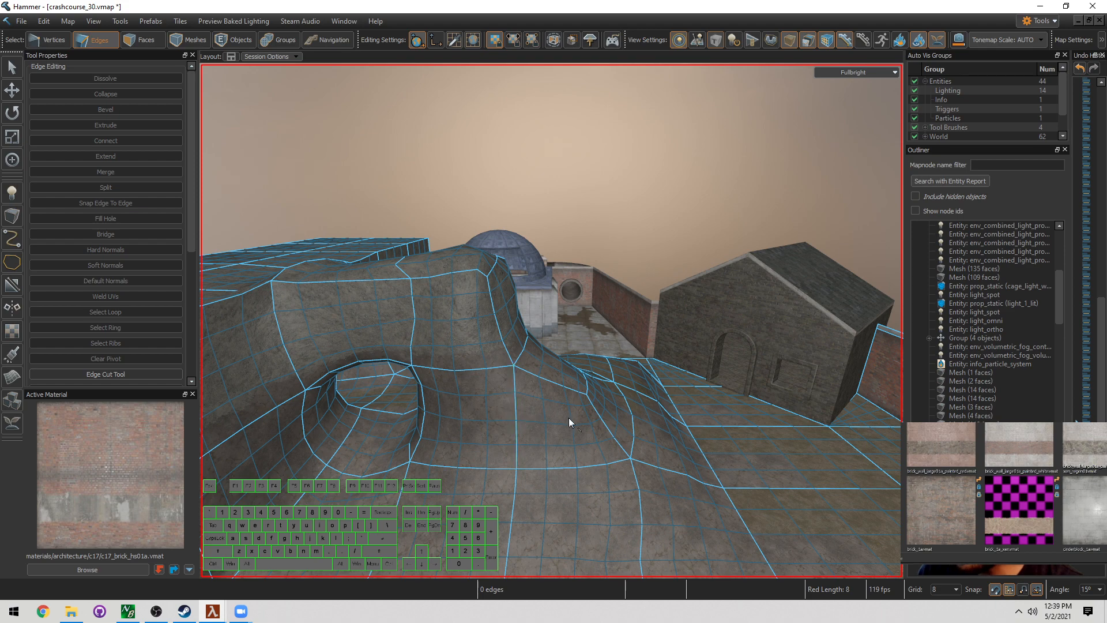
Switch to object selection and inspect the textured rock mound, the slope and the passage between the domed and gabled buildings
key("5")
key("a")
right_click_drag(552, 417, 552, 321)
right_click_drag(552, 320, 541, 423)
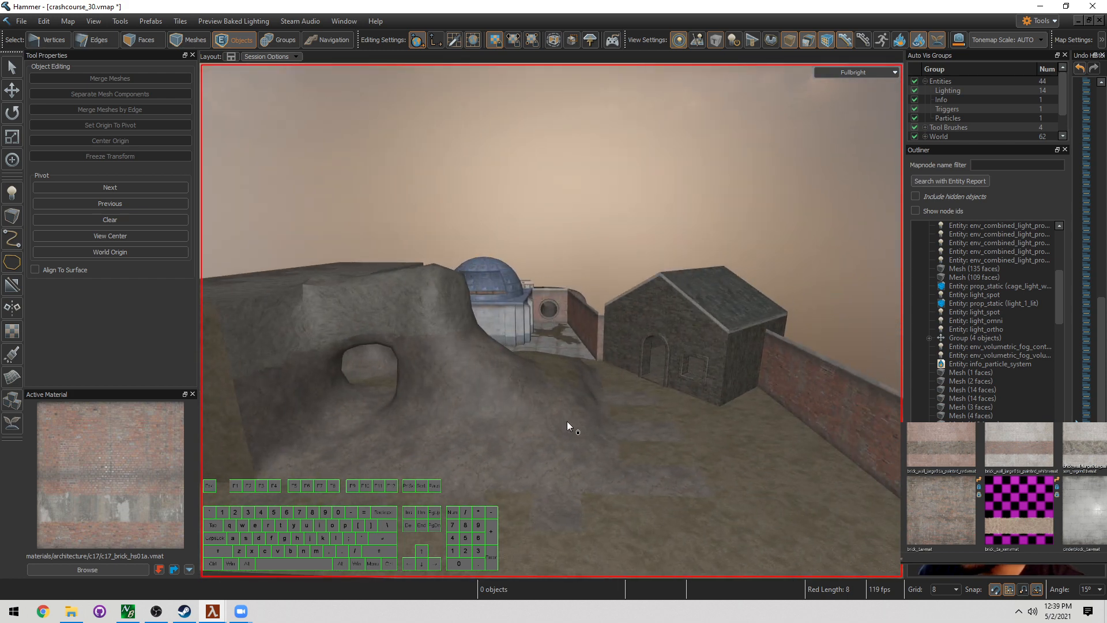
right_click_drag(636, 414, 551, 321)
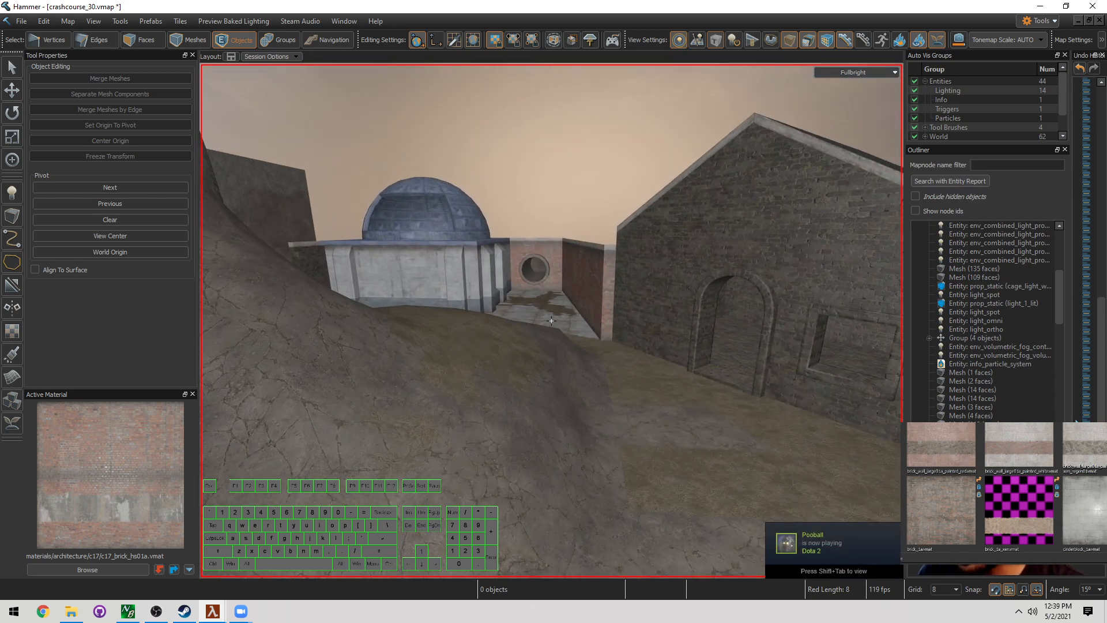
key("s")
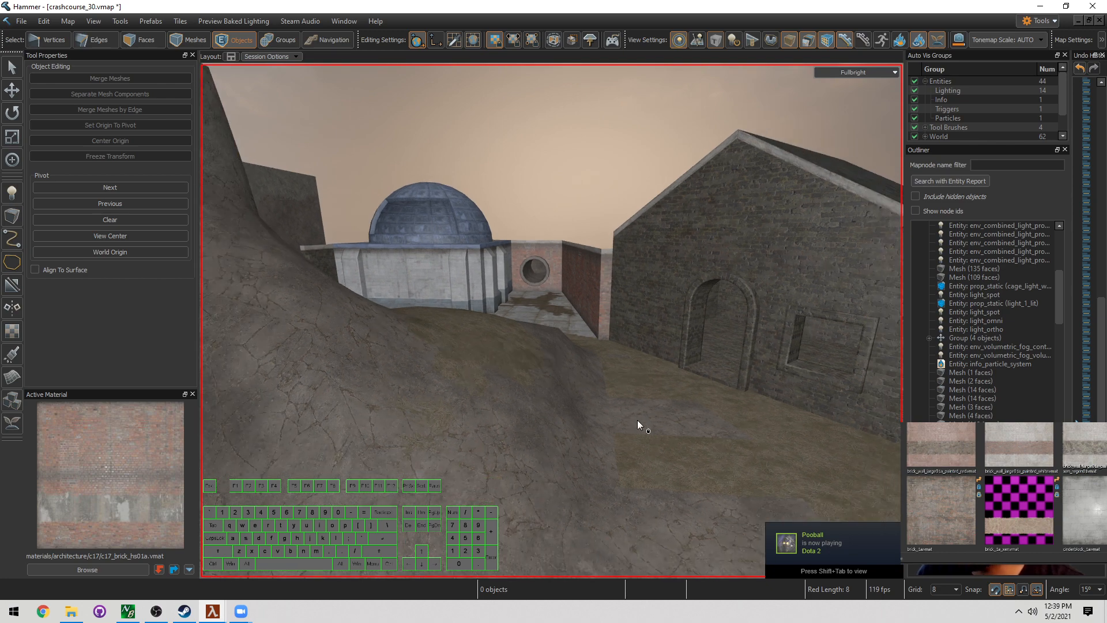
right_click_drag(636, 420, 551, 321)
key("a")
key("d")
key("d")
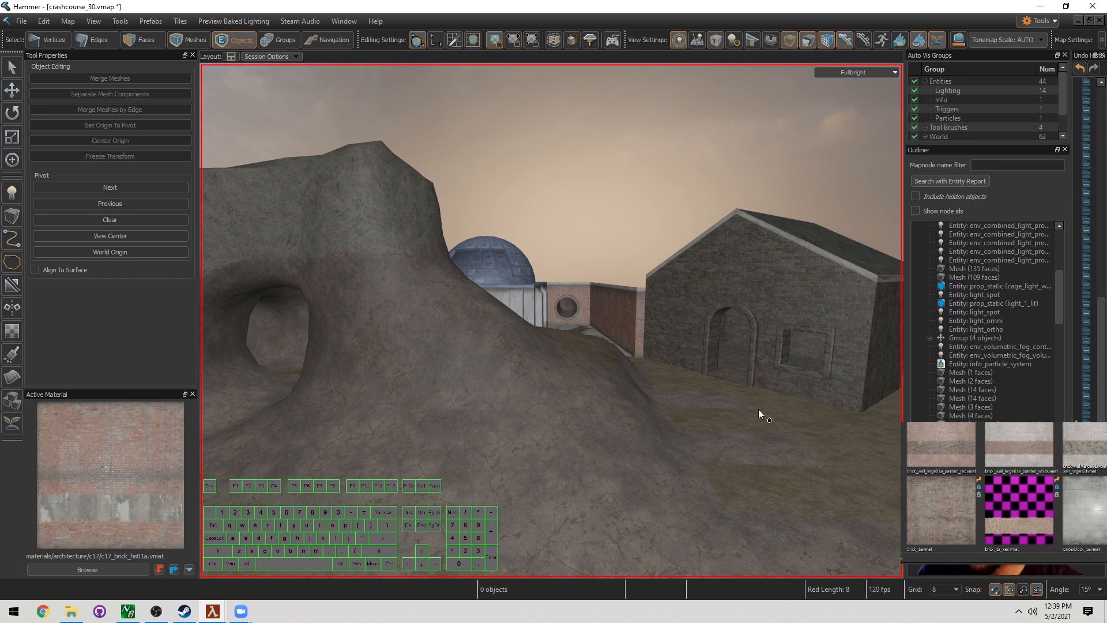